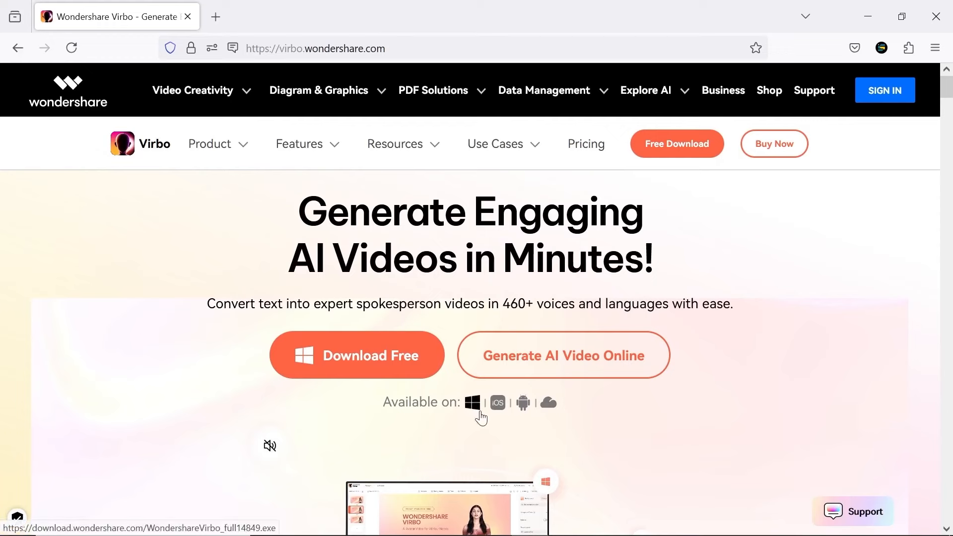
Step: Look through the home page avatars and the Explainer Video, Advertisement and Festival preset templates
mouse_move(524, 416)
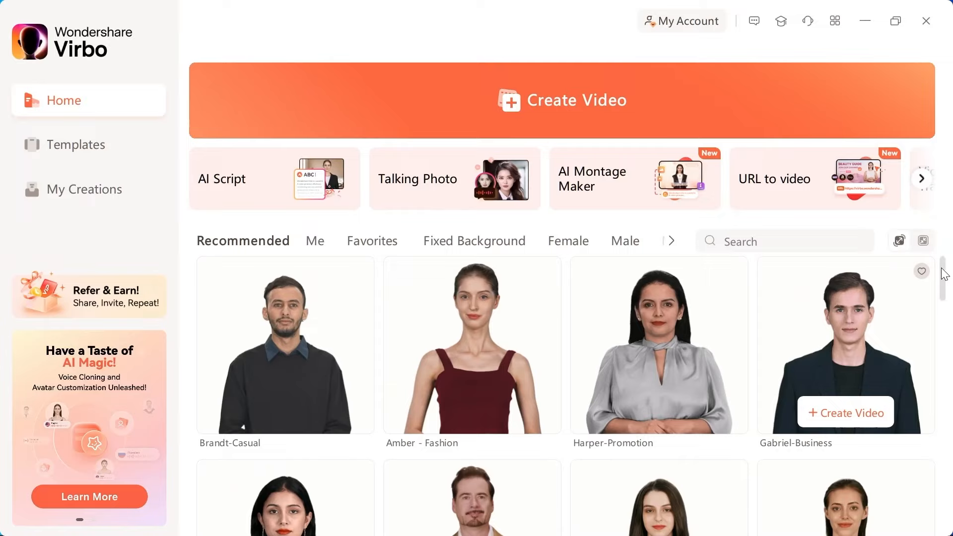
left_click_drag(945, 276, 950, 389)
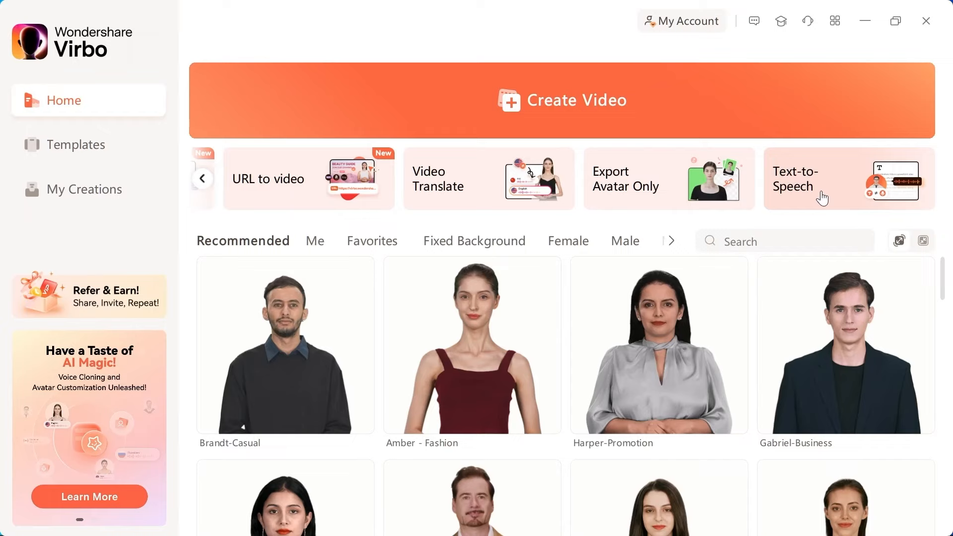
left_click(83, 148)
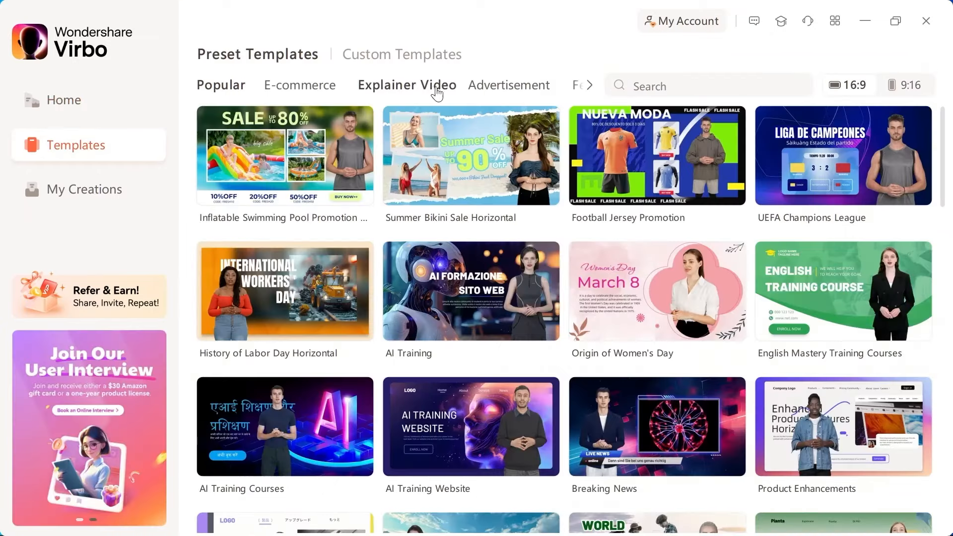
left_click(435, 92)
left_click(473, 90)
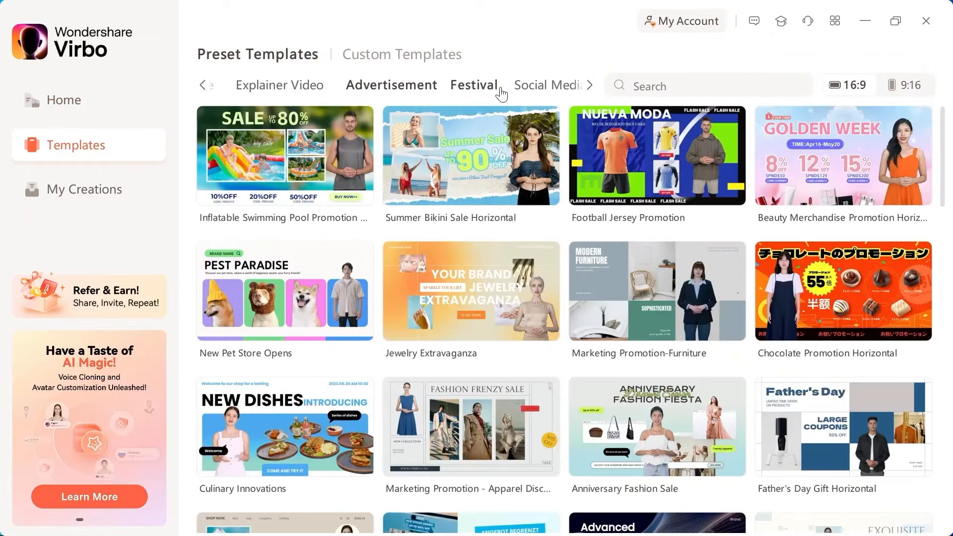
left_click(488, 94)
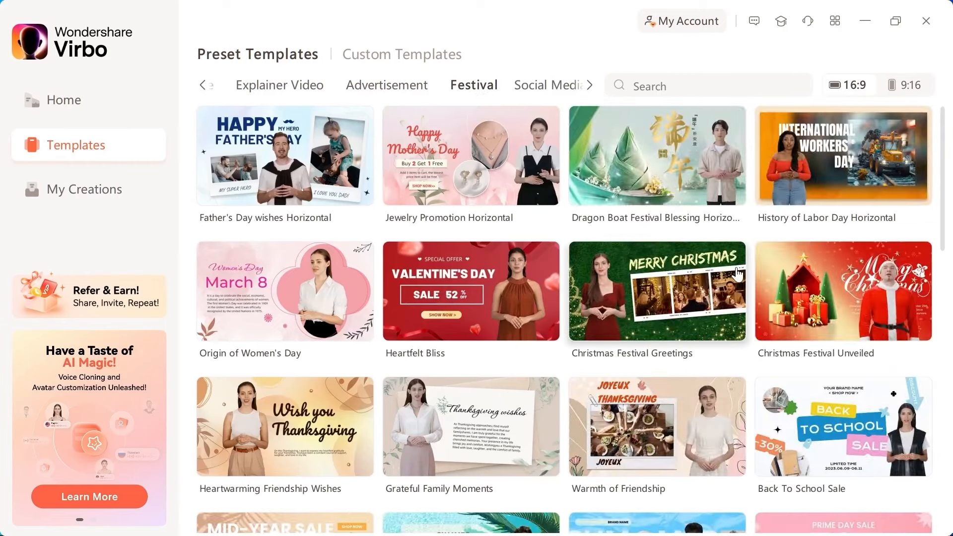
left_click(737, 269)
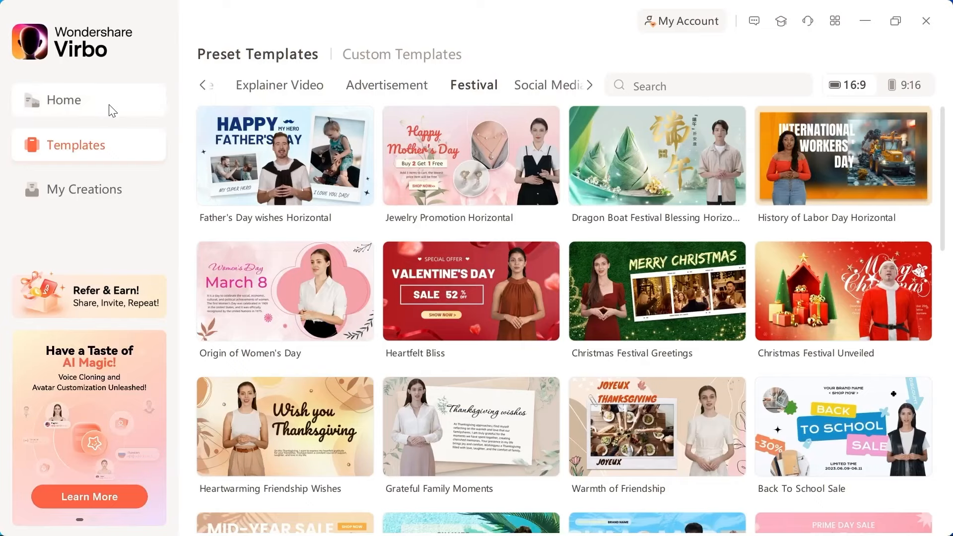
Step: Return to the home page and create a new video in Landscape 16:9 aspect ratio
left_click(113, 110)
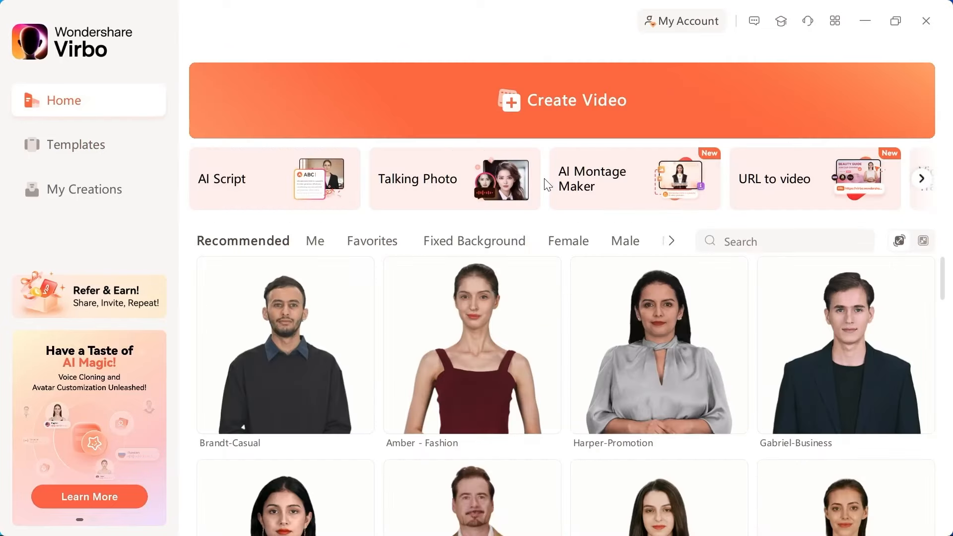
left_click(545, 111)
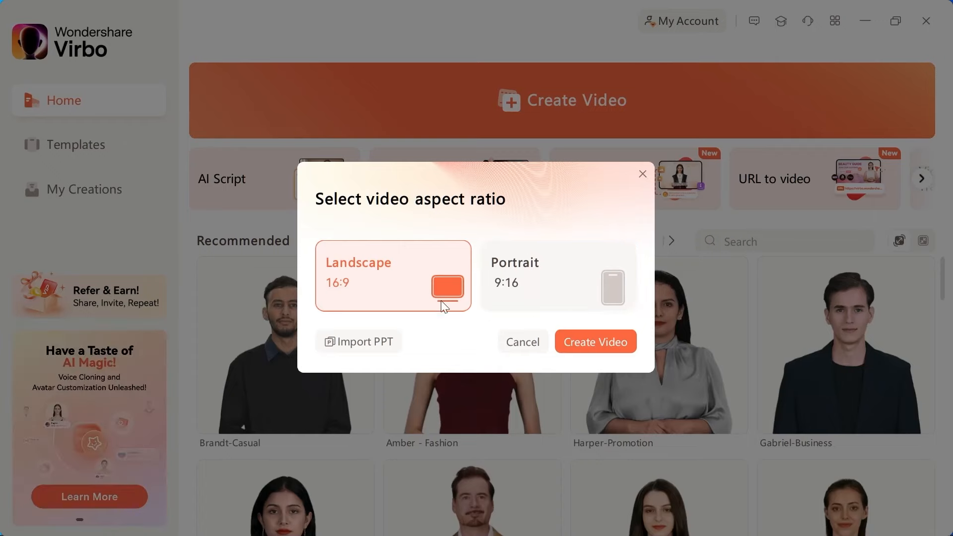
left_click(570, 341)
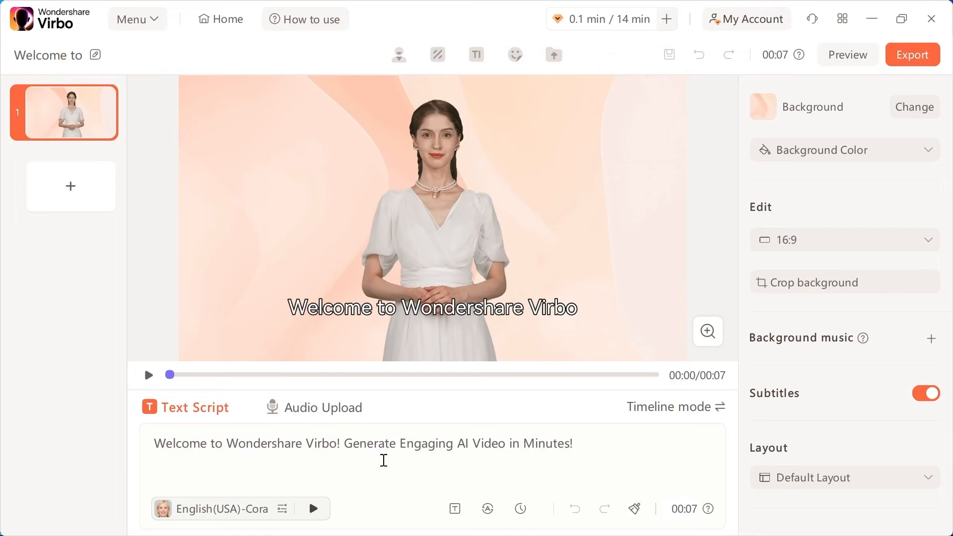
Step: Select the avatar on the canvas and open the avatar library to replace it
left_click(426, 198)
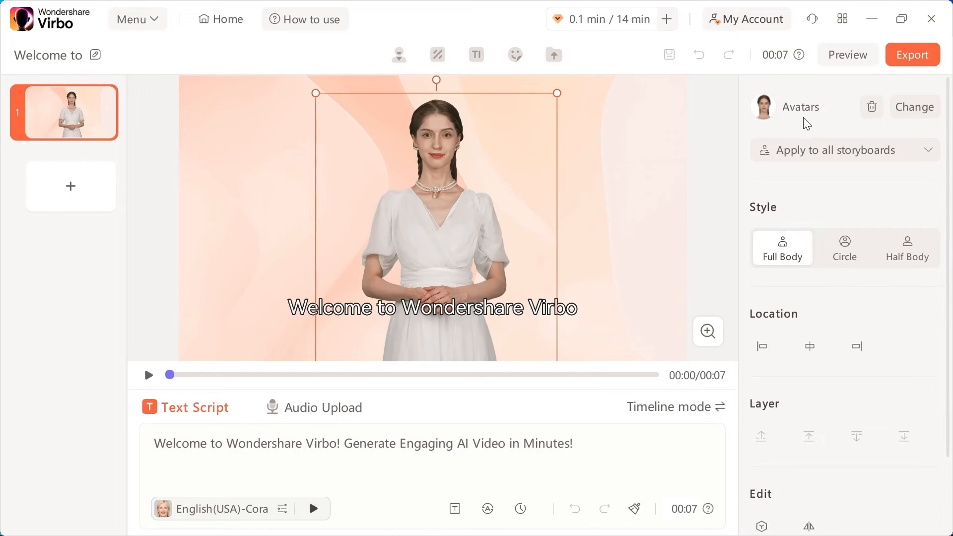
left_click(912, 117)
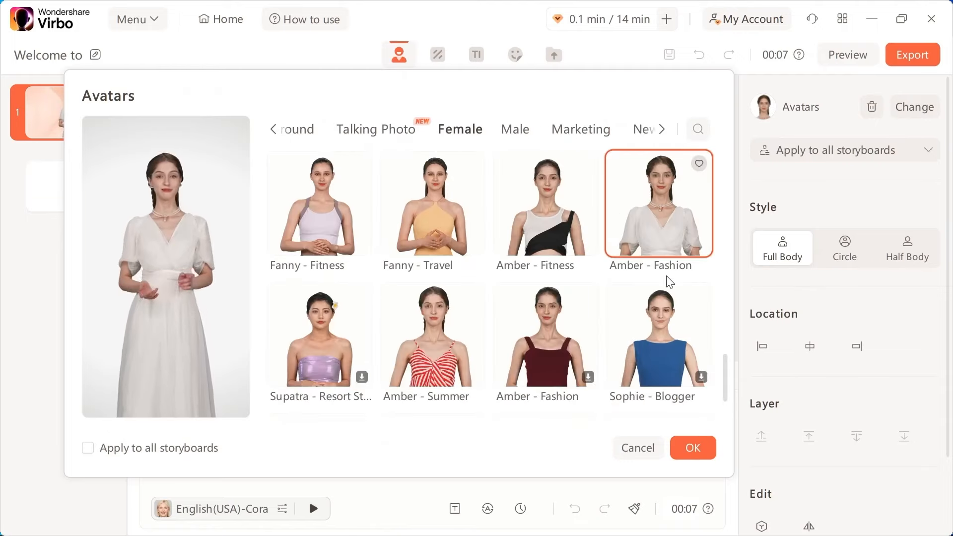
Step: Preview avatars in the Male and Marketing categories, including Arjun - Lecturer, Scarlett - Business and Rafaela-Business
left_click(515, 129)
left_click(555, 197)
scroll(555, 198, "down", 2)
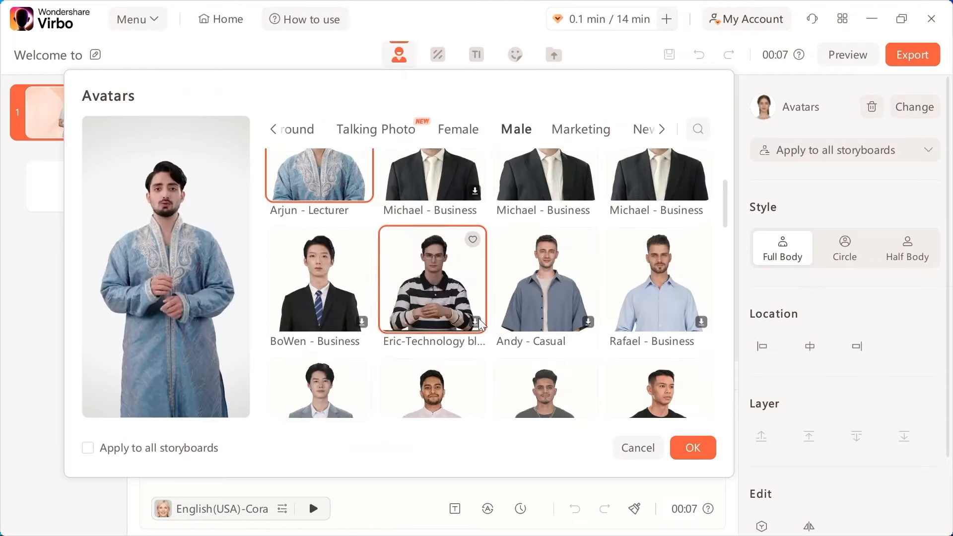
left_click(575, 130)
left_click(432, 343)
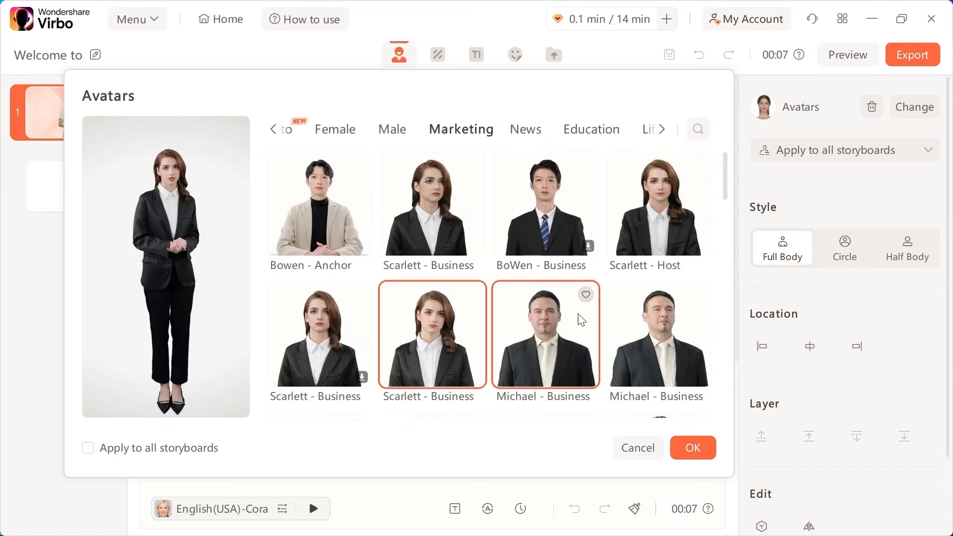
left_click(659, 343)
scroll(651, 318, "down", 5)
left_click(561, 261)
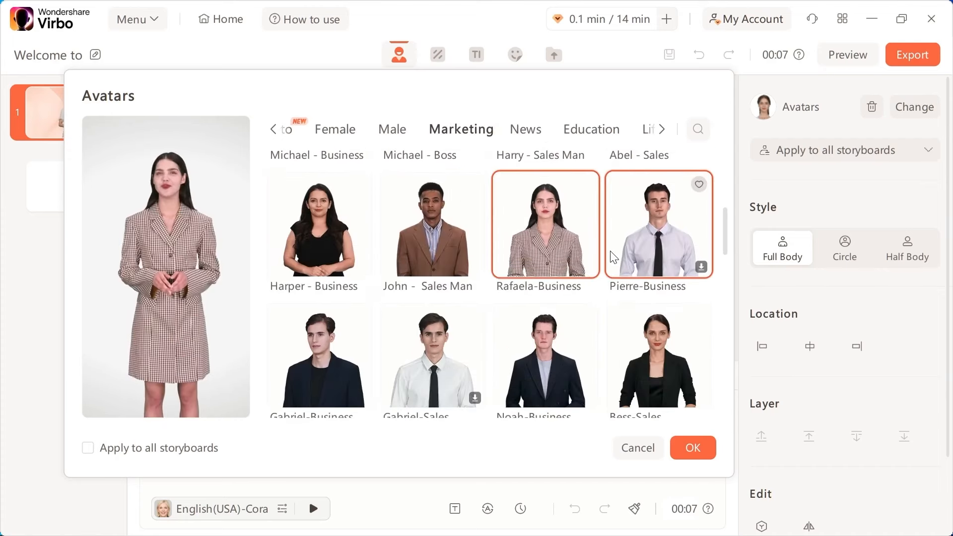
Step: Preview avatars in the News, Education and Occupation categories, including Nova - Office Lady and the Mila flight attendant
left_click(528, 130)
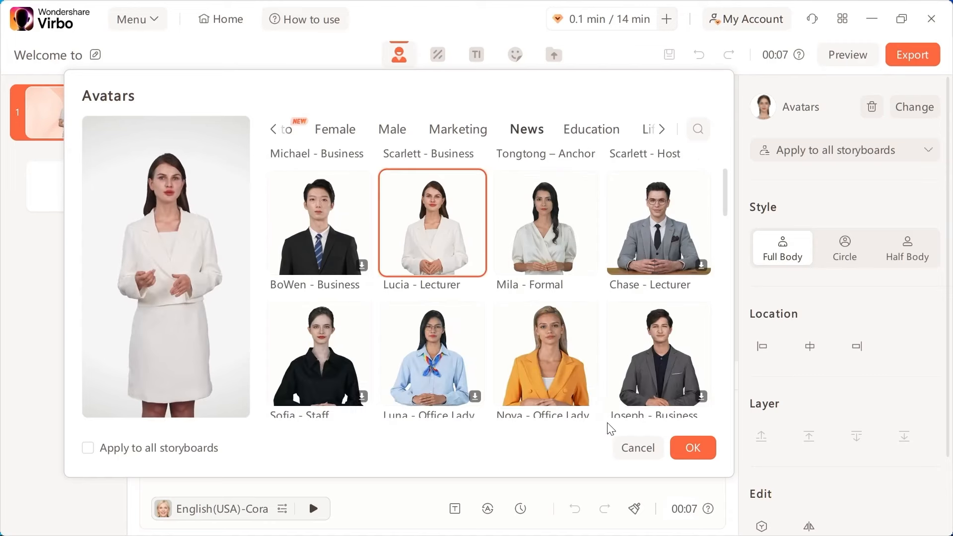
left_click(546, 355)
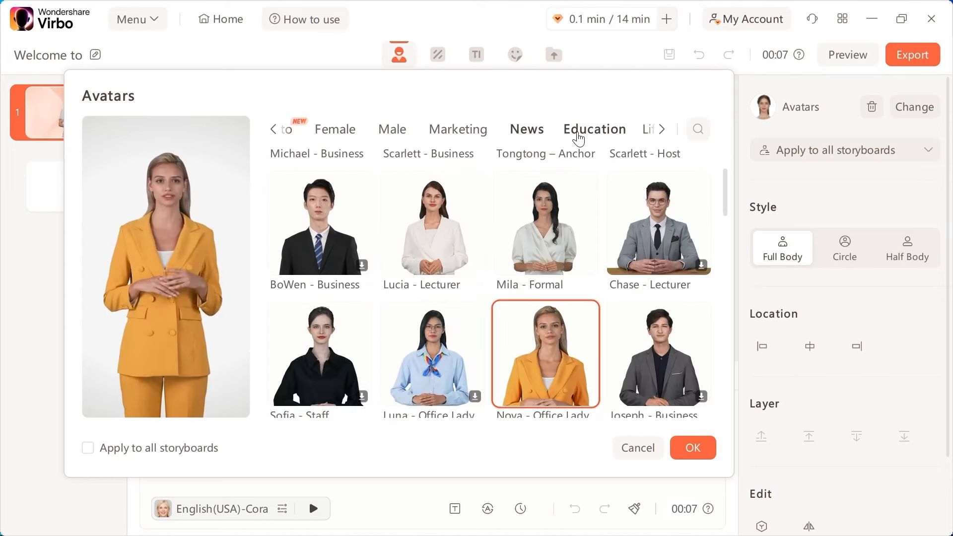
left_click(574, 131)
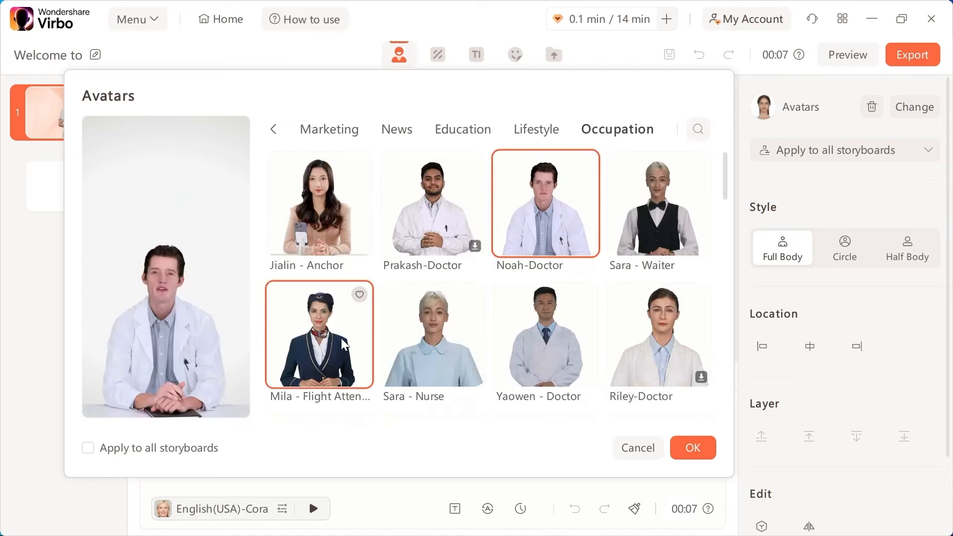
left_click(319, 338)
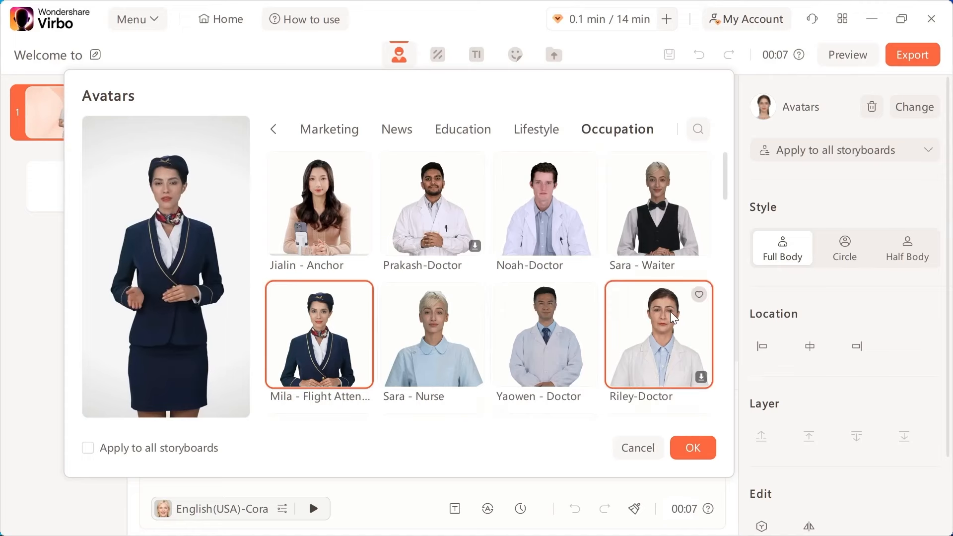
scroll(656, 323, "down", 5)
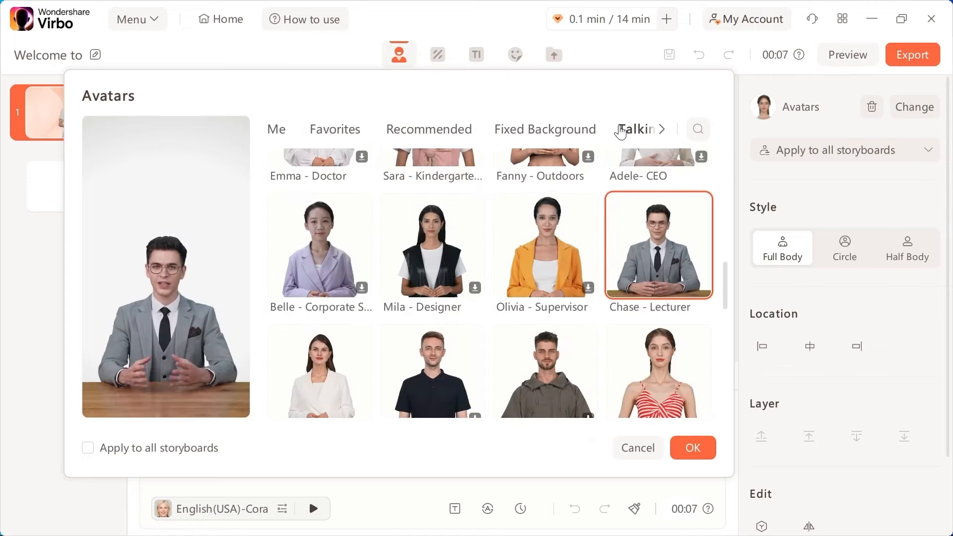
Step: Preview several portraits in the Talking Photo avatar category
left_click(620, 132)
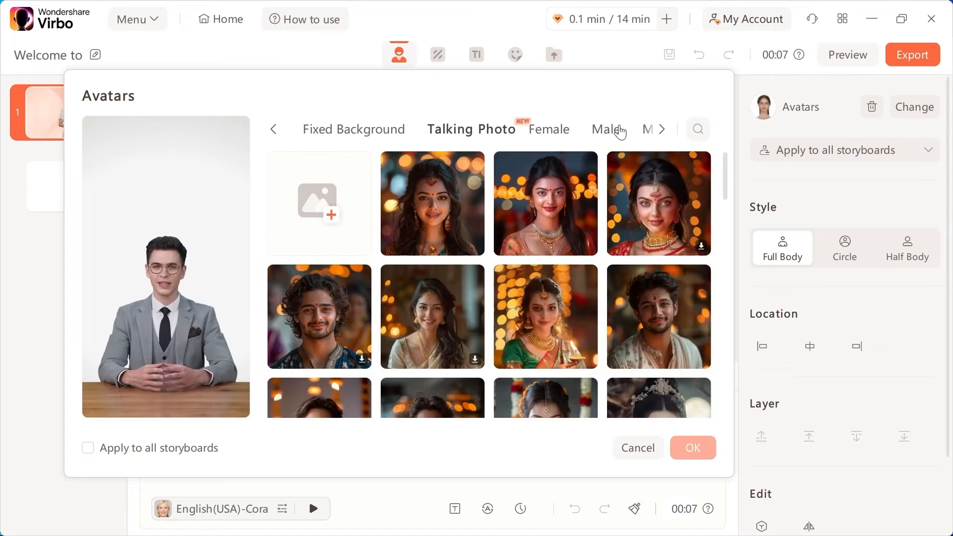
left_click(450, 223)
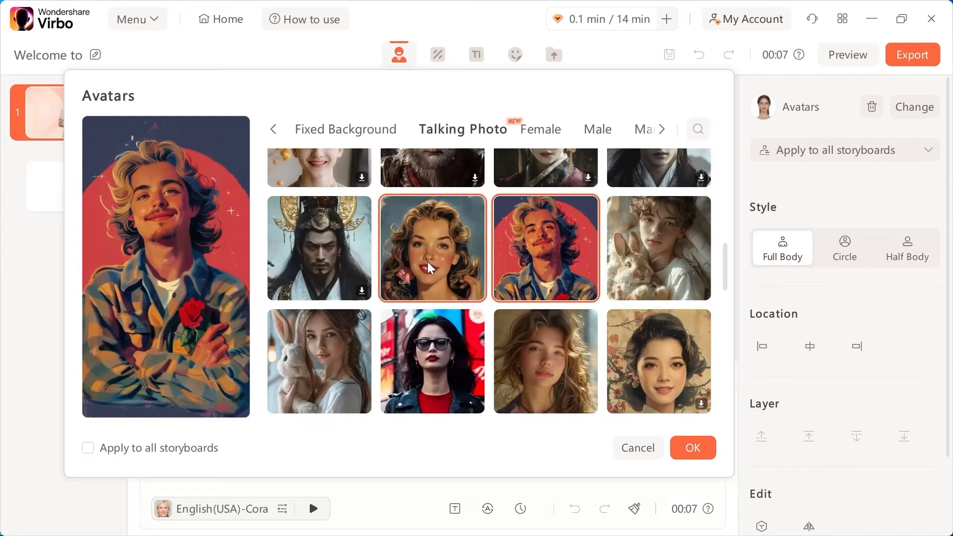
left_click(430, 268)
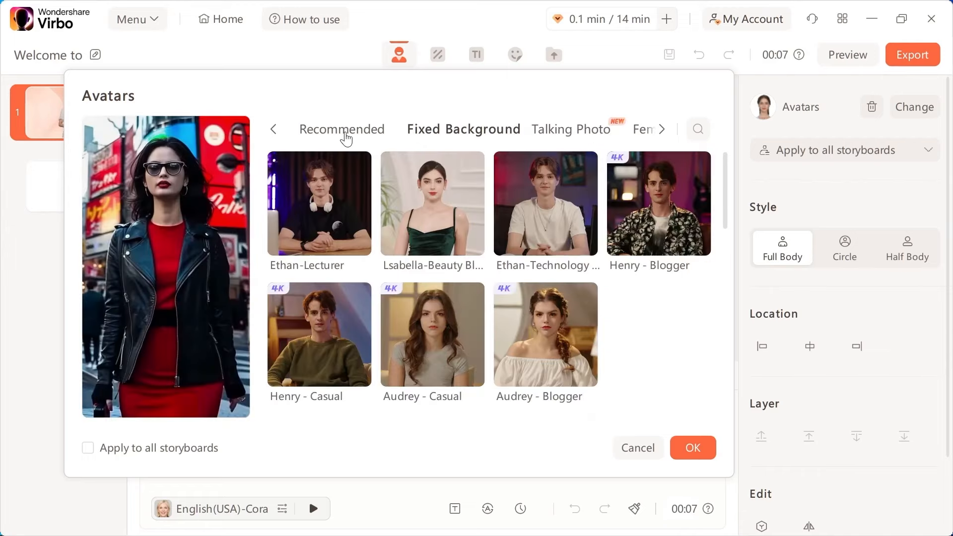
Step: Preview the Fixed Background avatars and replace the canvas avatar with Audrey - Blogger
left_click(330, 213)
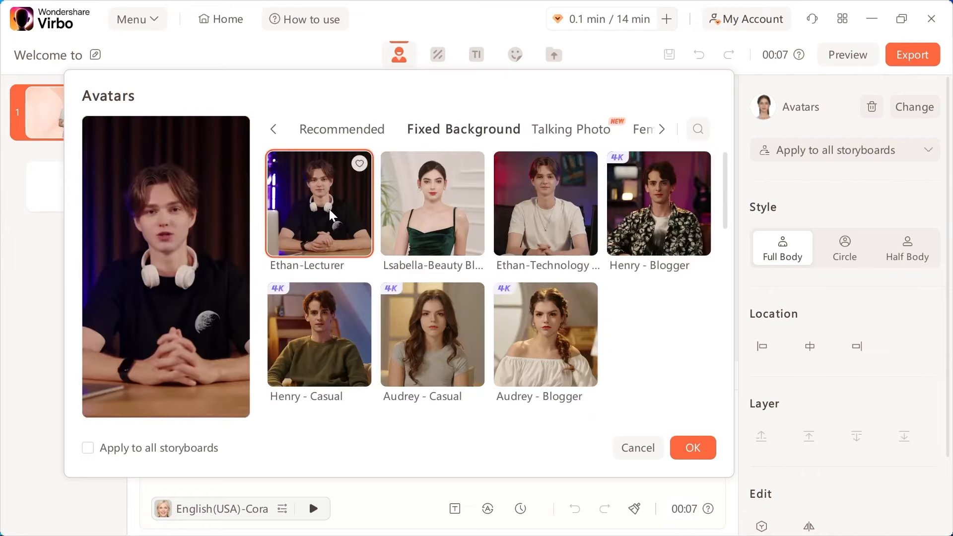
left_click(415, 224)
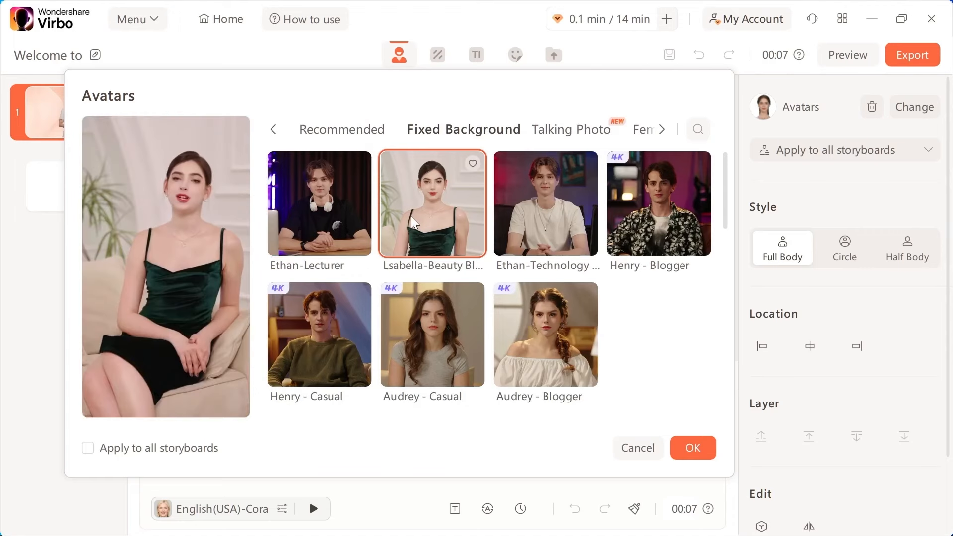
left_click(506, 223)
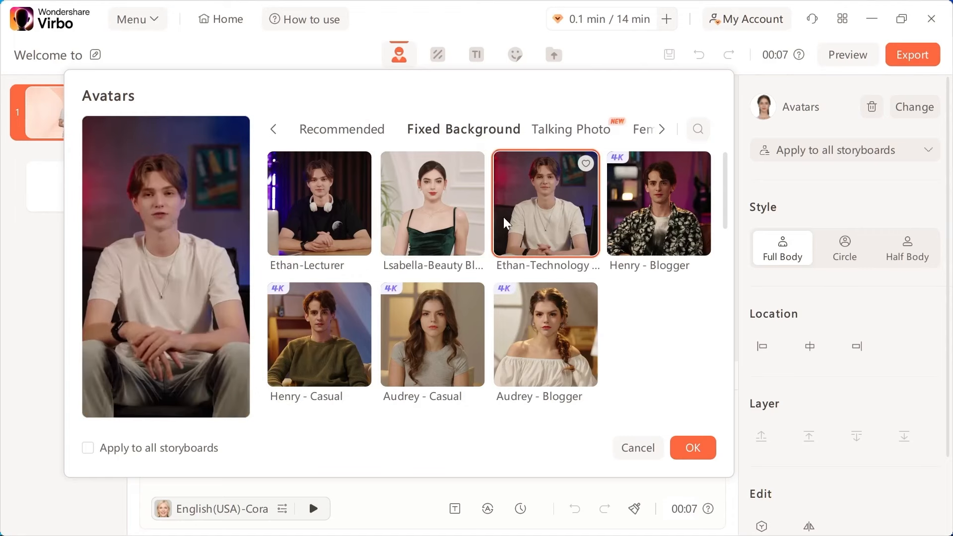
left_click(543, 350)
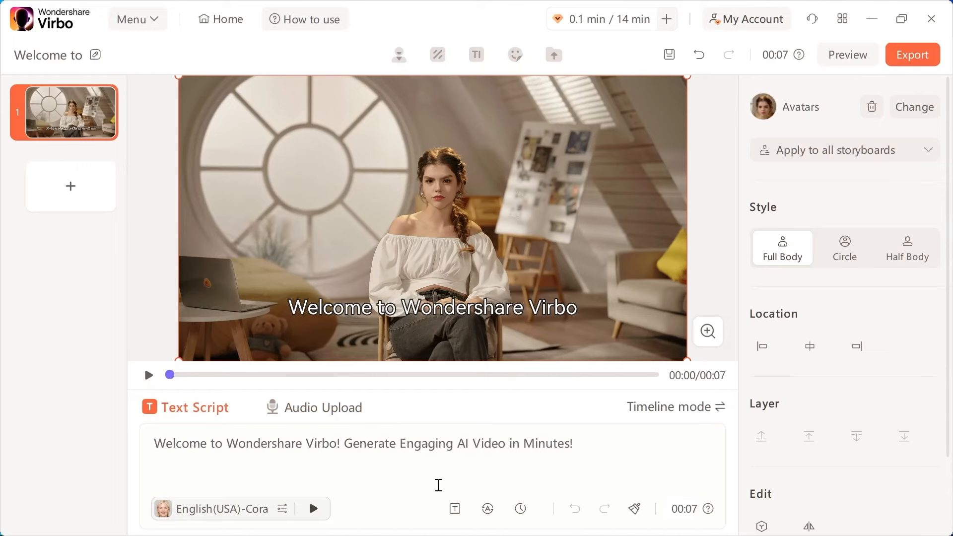
Step: Generate an AI script from a pasted prompt on starting a faceless YouTube channel, covering animation, voiceovers, tutorials and stock footage
left_click(455, 509)
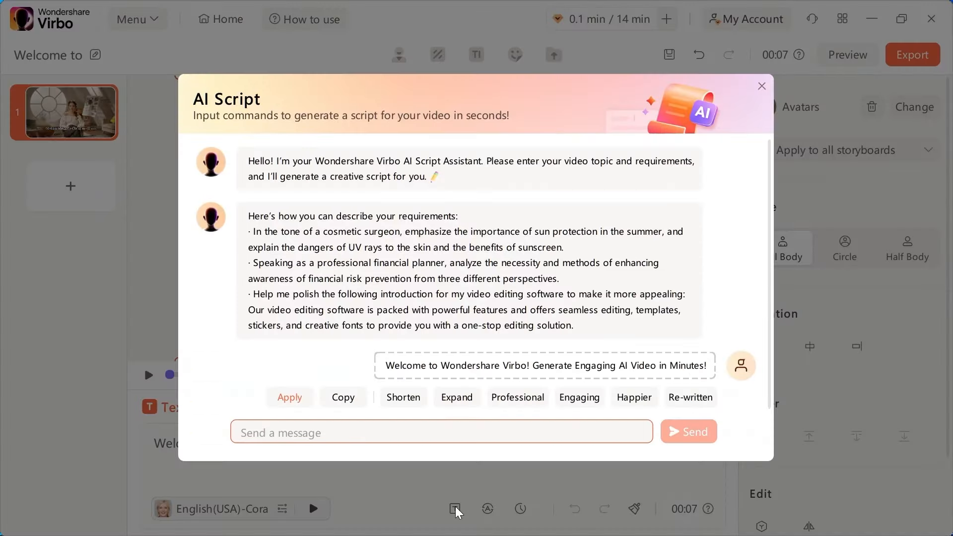
left_click(363, 269)
left_click(330, 430)
key("ctrl+v")
left_click_drag(322, 432, 345, 435)
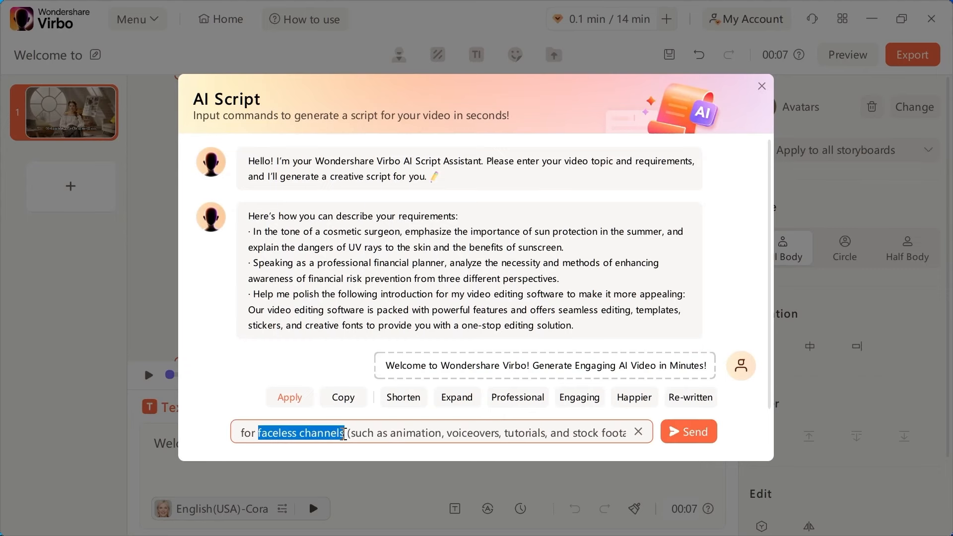
key("Return")
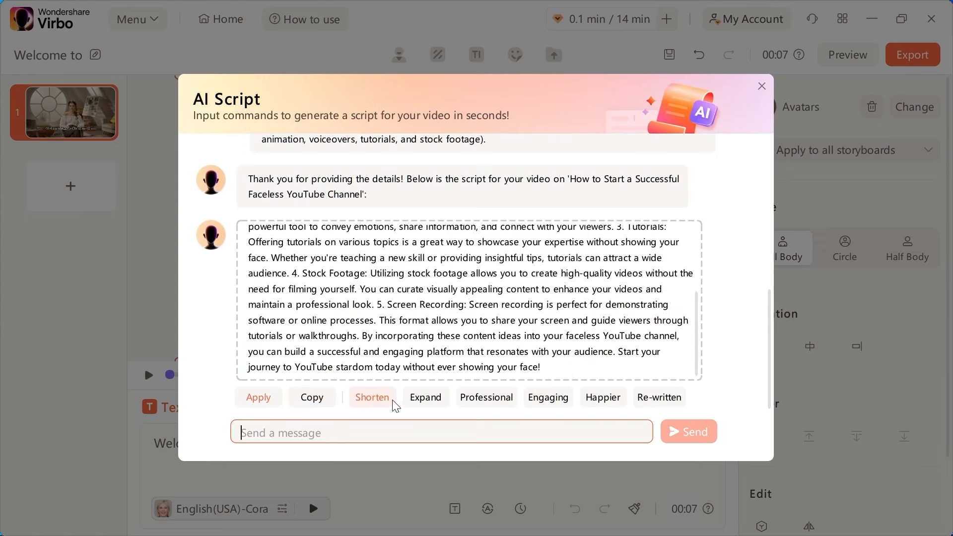
Step: Have the AI rewrite the generated script to be more engaging, more professional and shorter
left_click(564, 402)
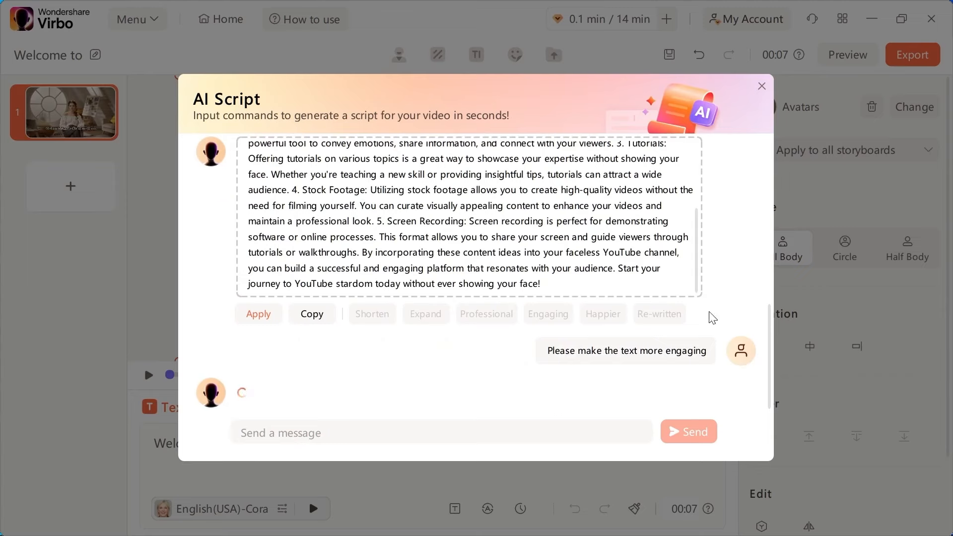
left_click(486, 396)
left_click(372, 397)
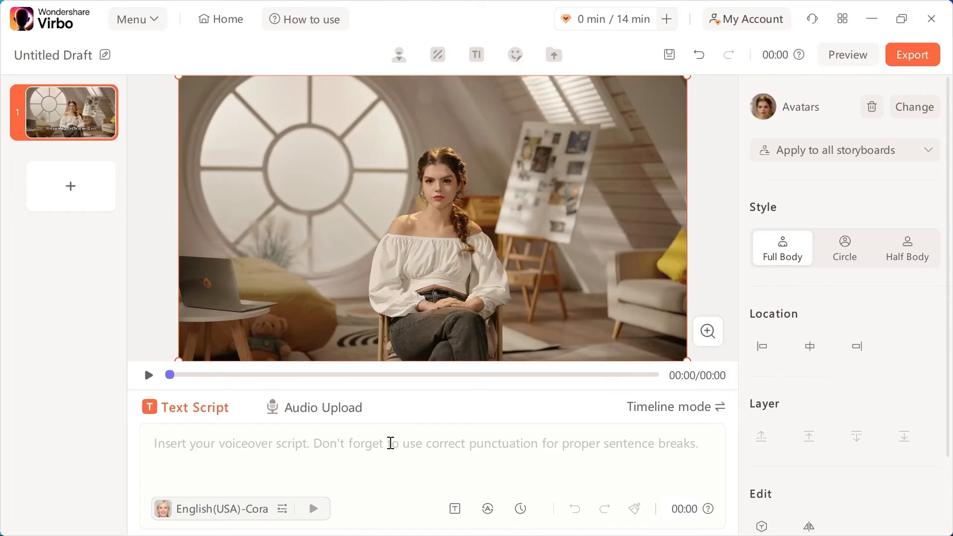
Step: Paste the faceless YouTube channel script into the storyboard's empty text script and review it
key("ctrl+v")
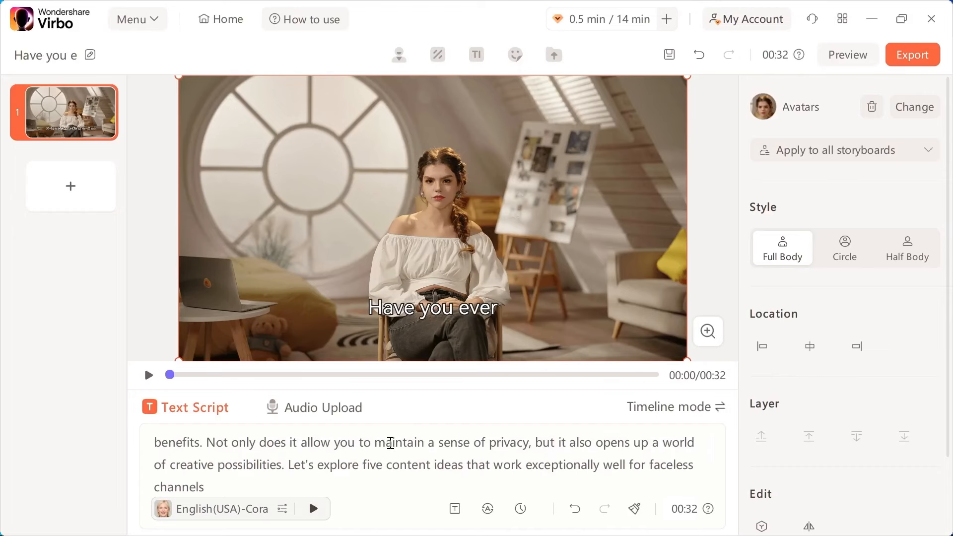
scroll(391, 447, "up", 2)
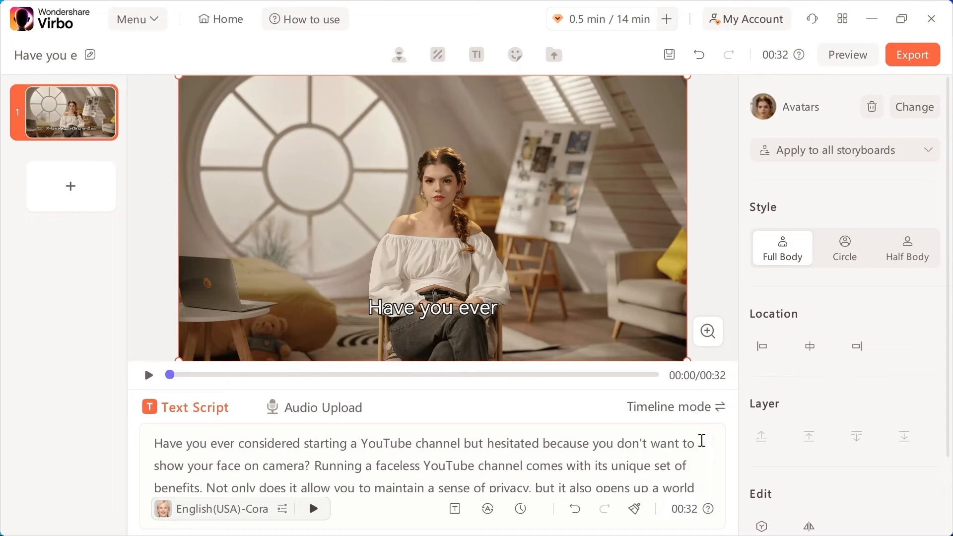
scroll(449, 472, "down", 2)
Step: Open the storyboard's voiceover library and filter it to English female voices
left_click(263, 514)
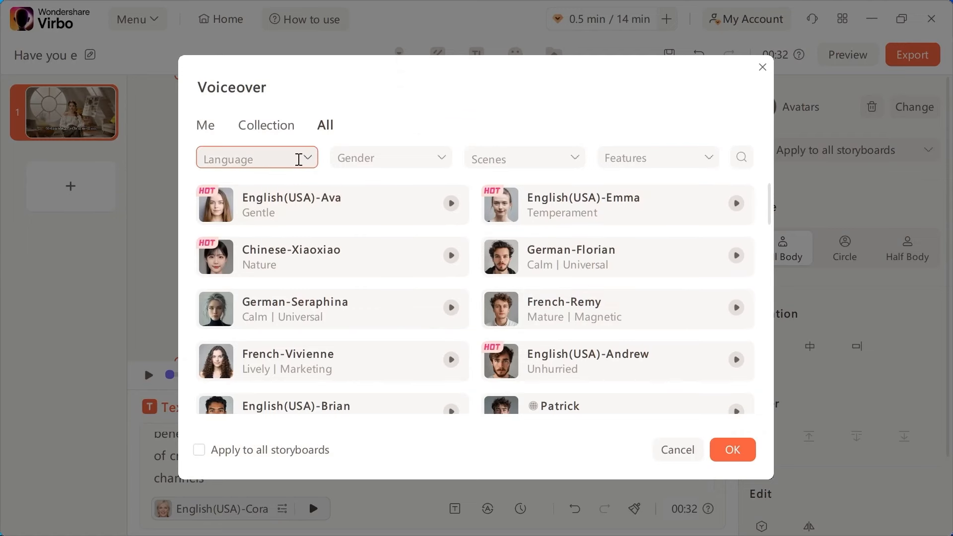
left_click(297, 158)
left_click(254, 221)
left_click(349, 164)
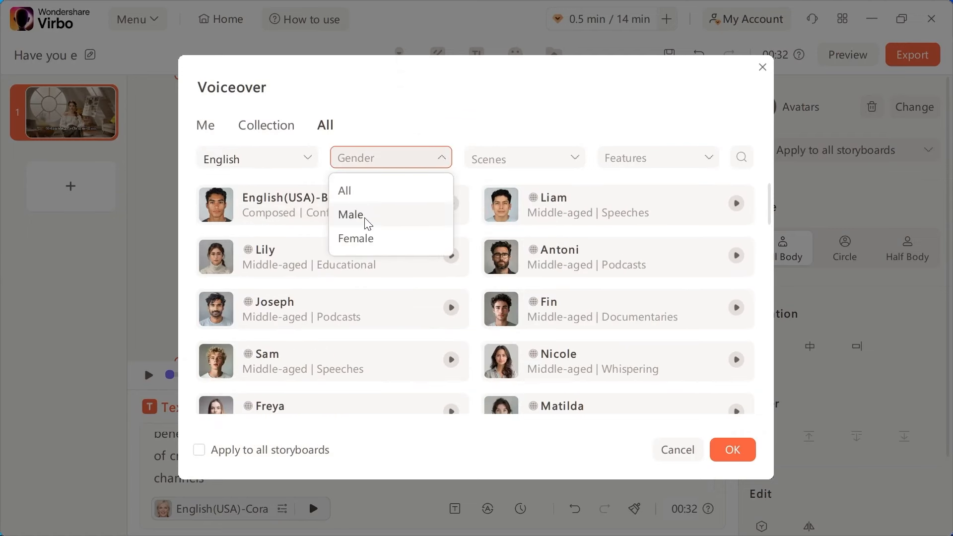
left_click(356, 238)
Step: Audition voices including Nicole, Matilda and Lily, apply Freya as the storyboard's voiceover and play the video with it
left_click(736, 203)
left_click(736, 255)
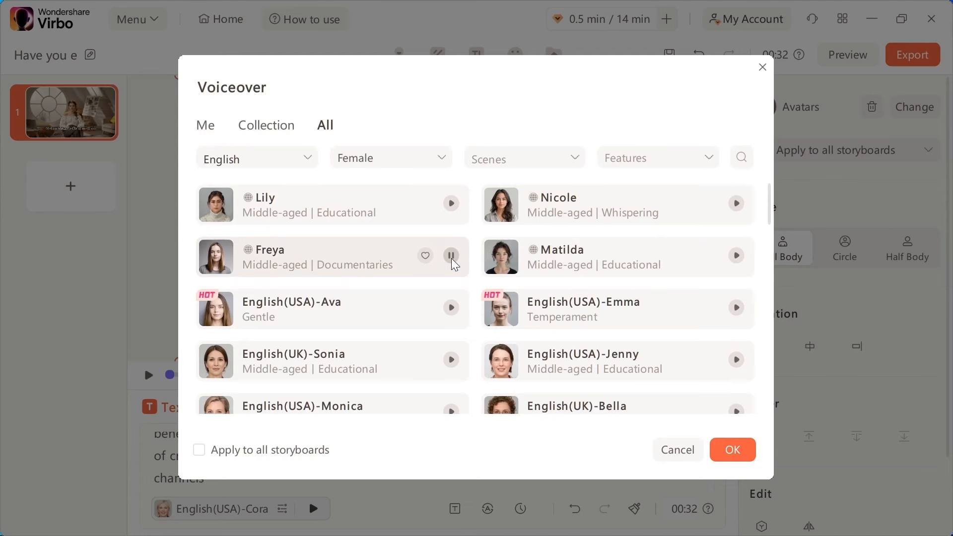
left_click(451, 204)
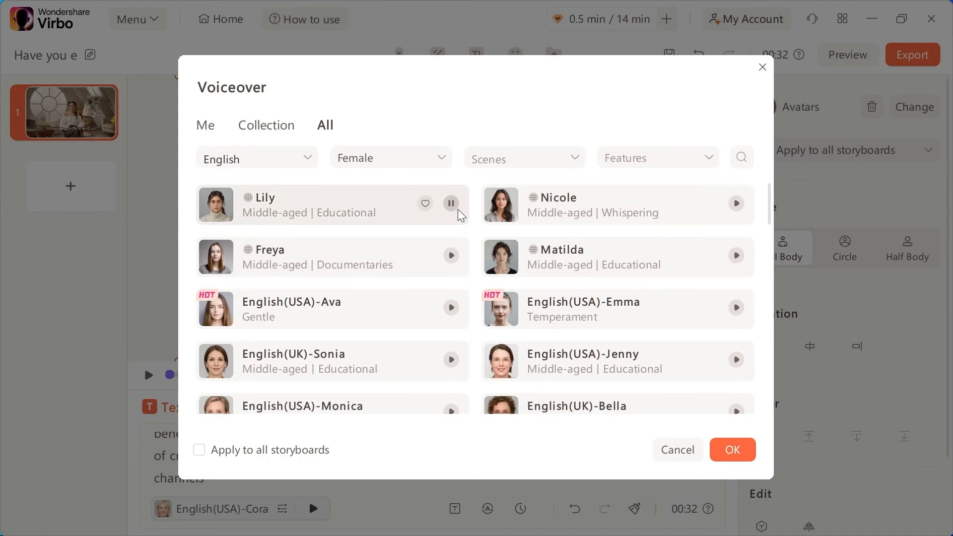
left_click_drag(771, 206, 764, 379)
left_click(733, 450)
left_click(149, 376)
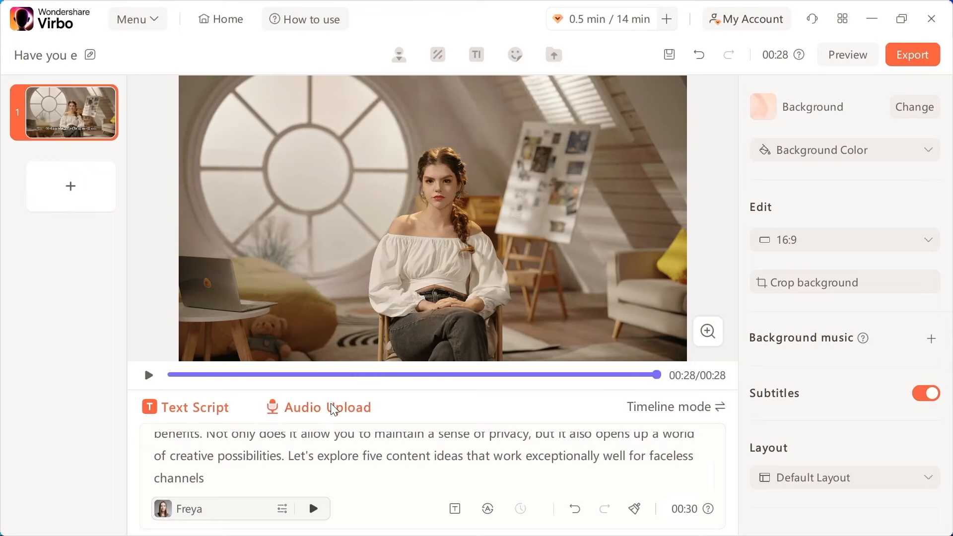
Step: Look over the audio upload options and try AI Translation of the script into Korean and other target languages
left_click(332, 408)
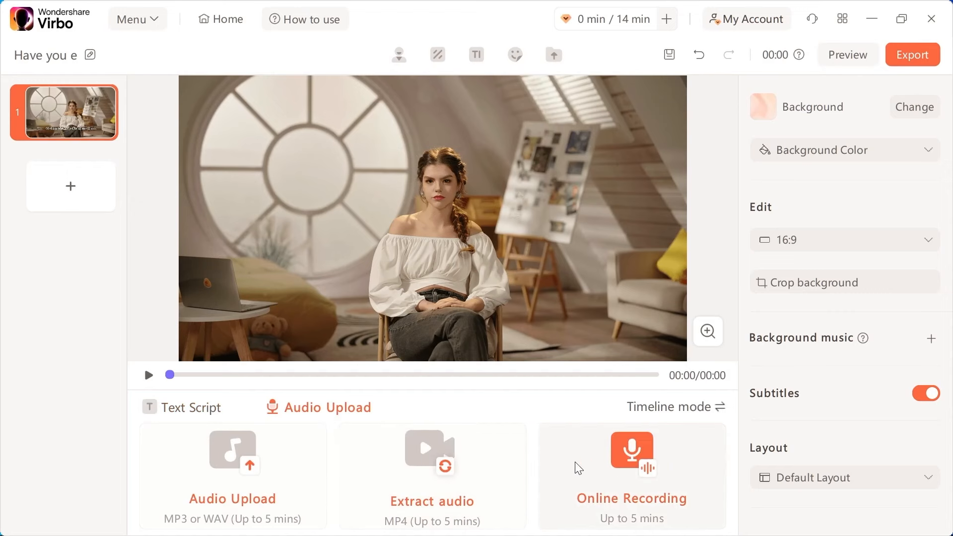
left_click(189, 408)
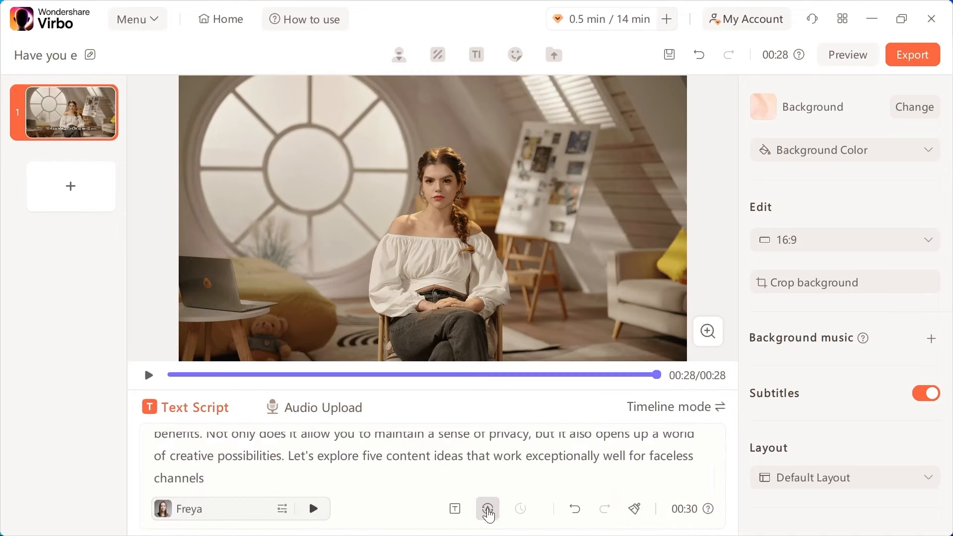
left_click(488, 512)
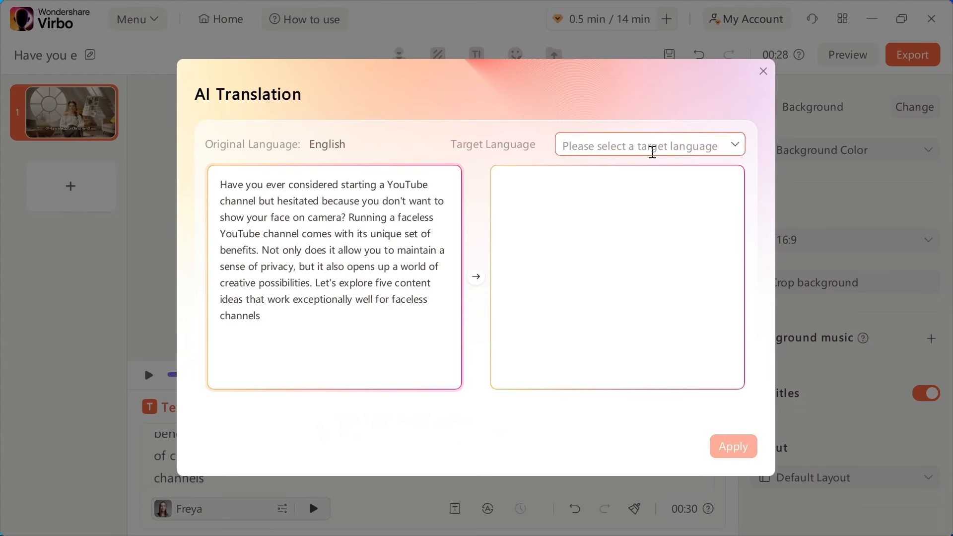
left_click(652, 152)
scroll(653, 237, "down", 2)
scroll(653, 238, "down", 8)
left_click(645, 238)
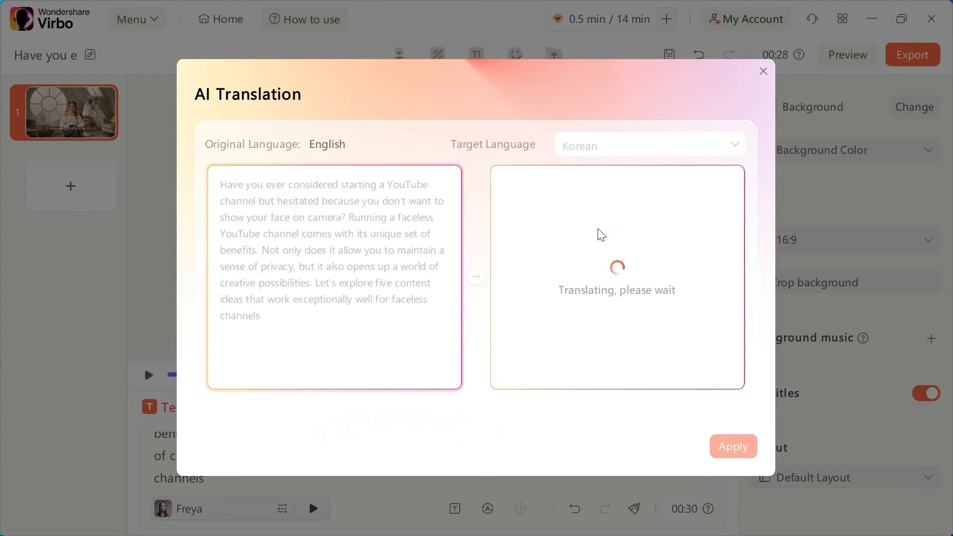
left_click(656, 146)
left_click(645, 244)
left_click(671, 148)
scroll(616, 242, "up", 2)
left_click(616, 242)
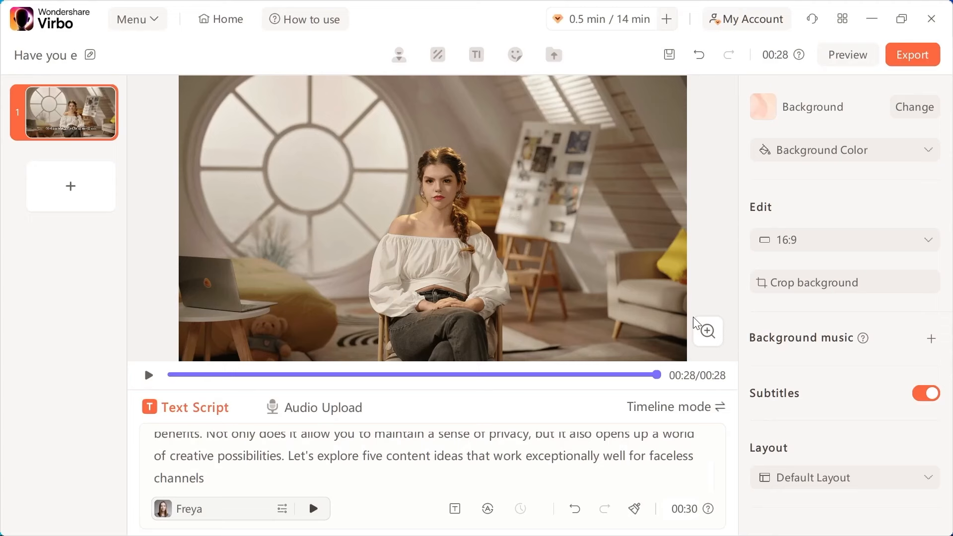
Step: Audition background music tracks such as No Pain No Gain and add the Business track Amazing Show
left_click(896, 247)
left_click(875, 218)
left_click(931, 340)
left_click(889, 372)
left_click(783, 453)
left_click(729, 486)
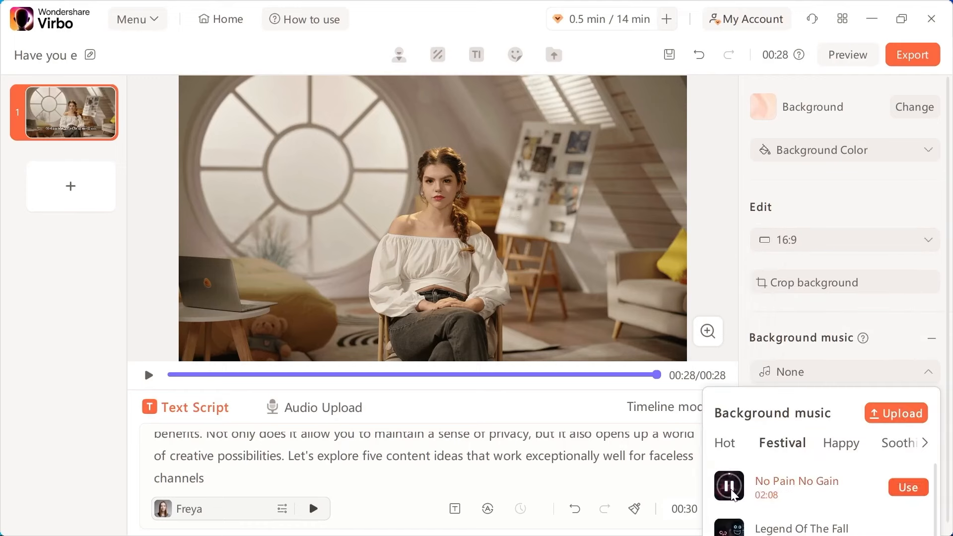
scroll(767, 500, "down", 1)
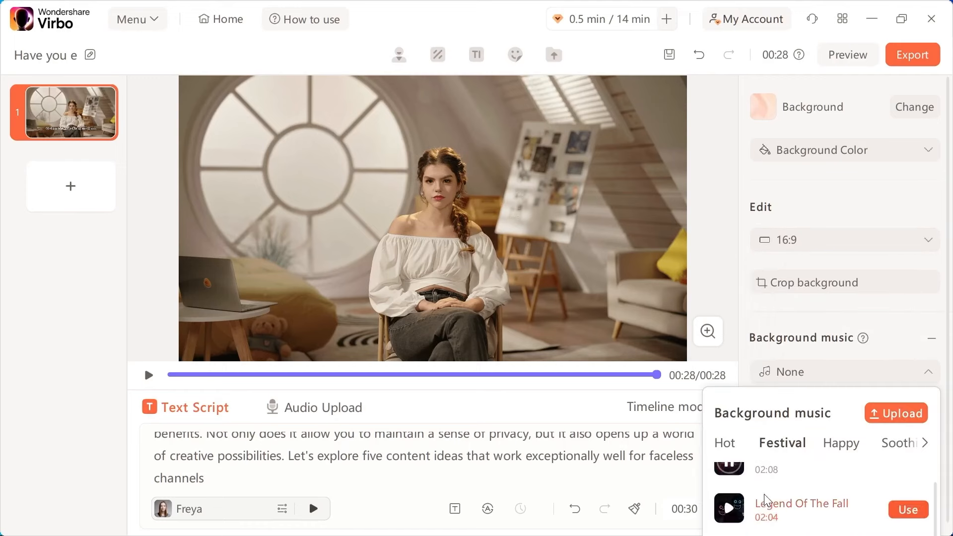
scroll(729, 510, "down", 2)
left_click(729, 505)
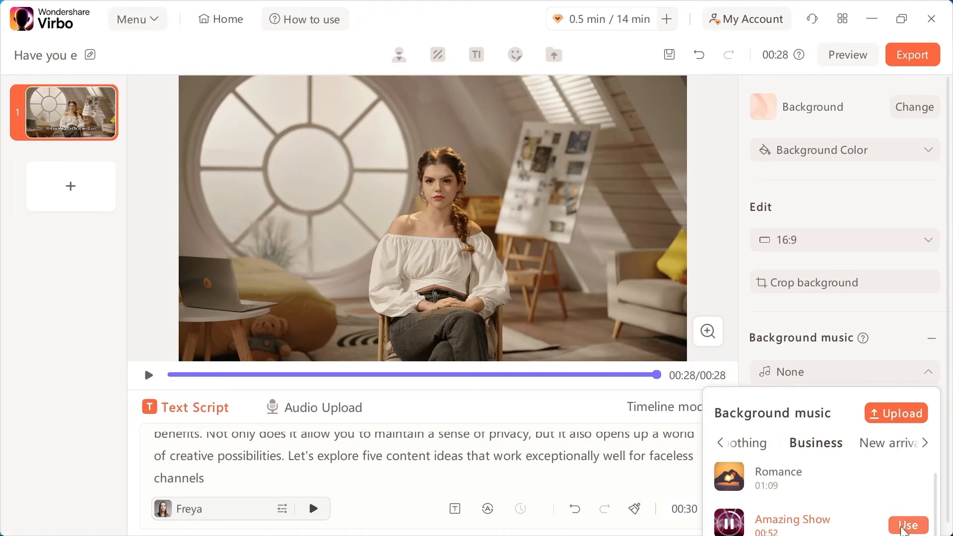
left_click(905, 526)
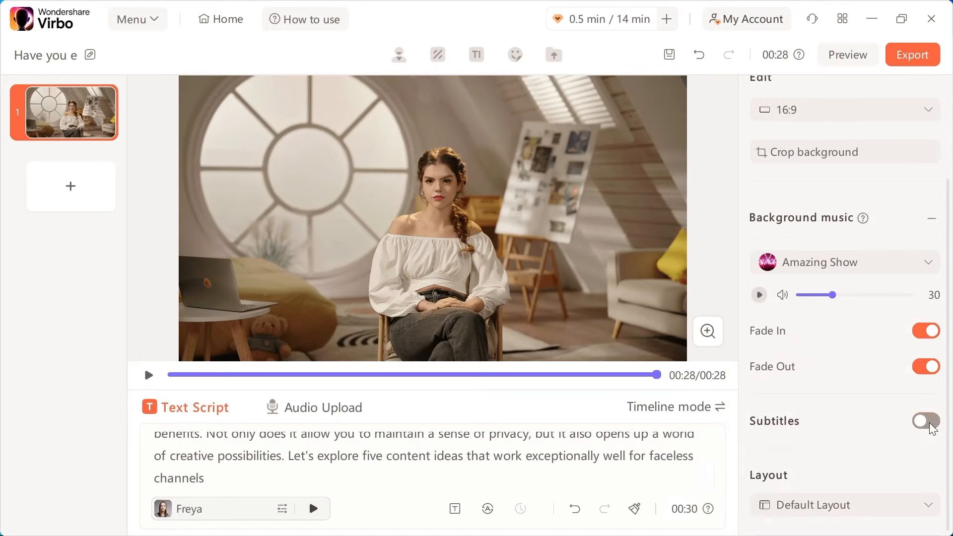
Step: Try several preset storyboard layouts that show the avatar in a circle beside or over a large picture
left_click(844, 505)
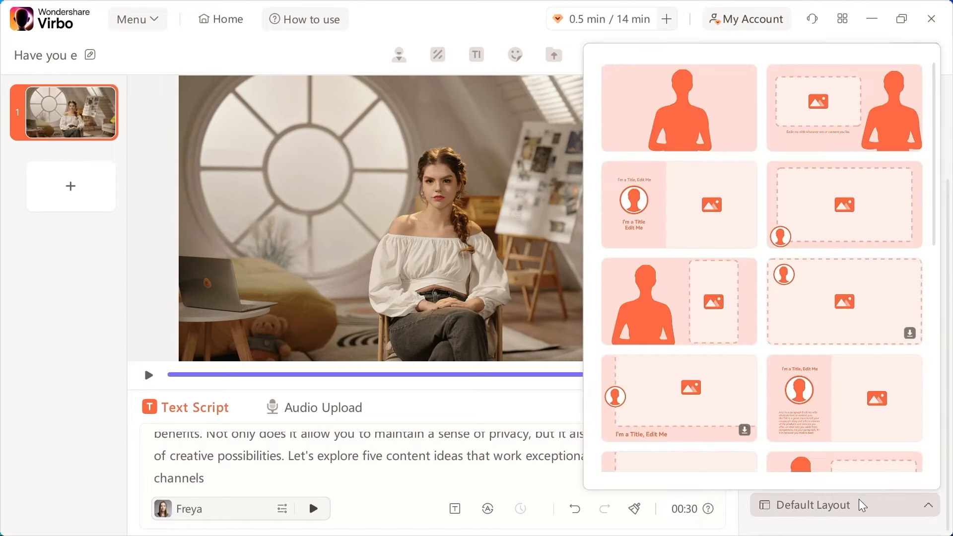
scroll(857, 330, "down", 2)
left_click(864, 343)
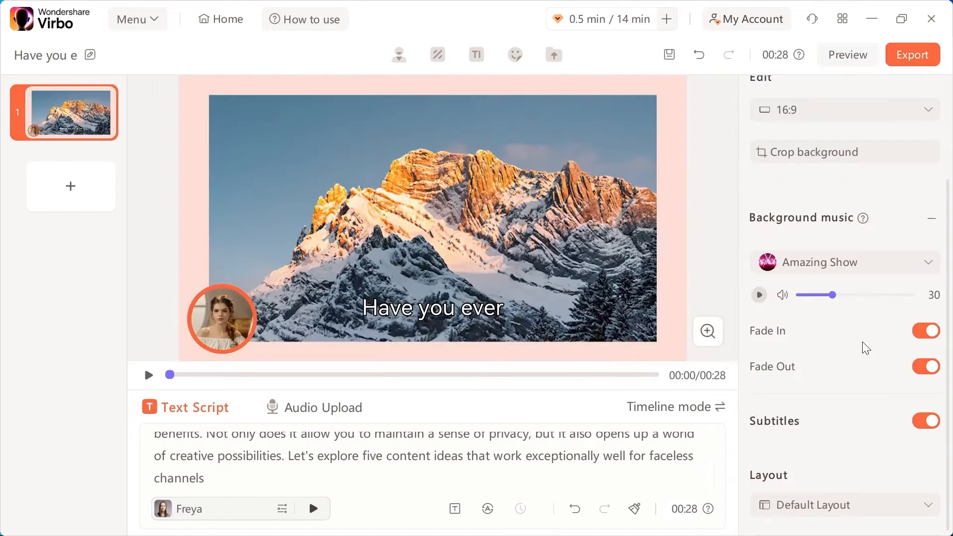
left_click(876, 505)
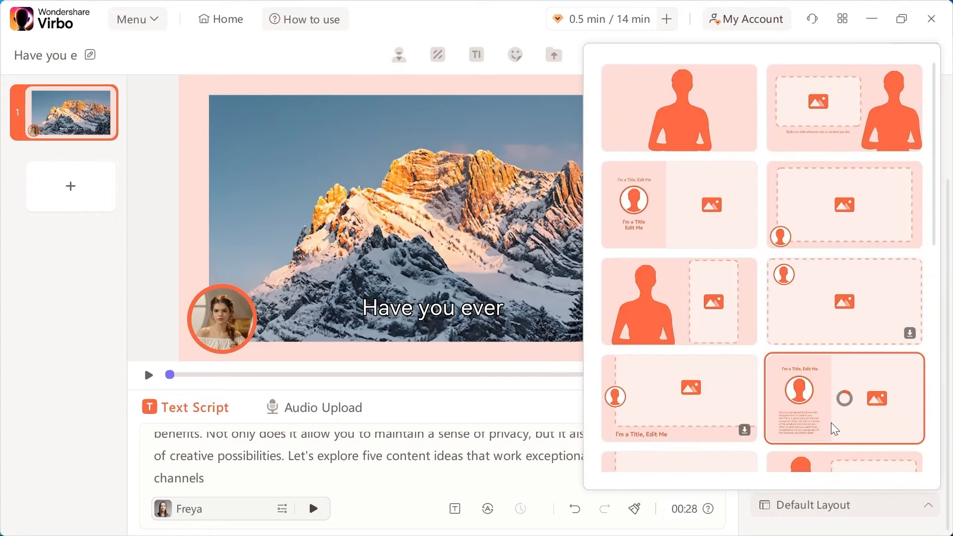
left_click(837, 422)
left_click(854, 501)
scroll(843, 416, "down", 2)
scroll(843, 416, "down", 5)
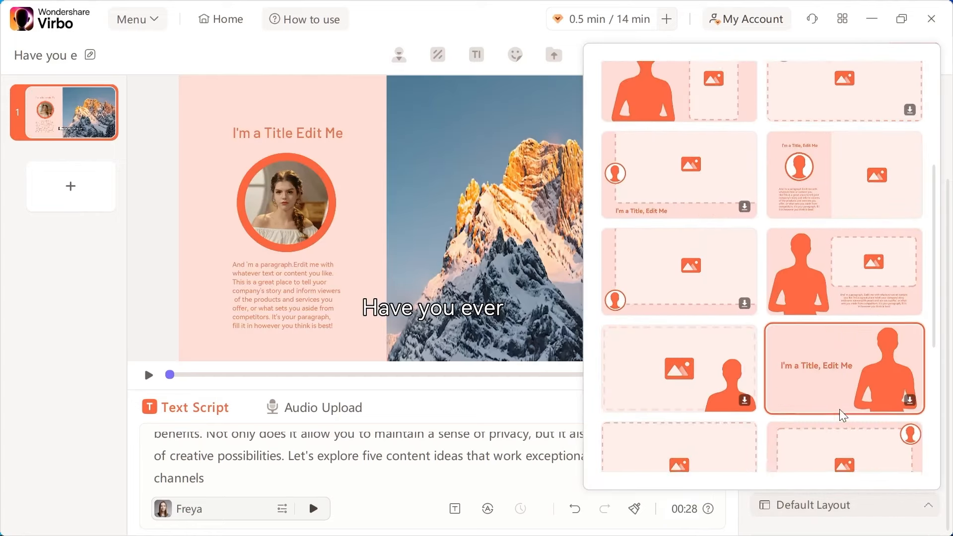
left_click(673, 240)
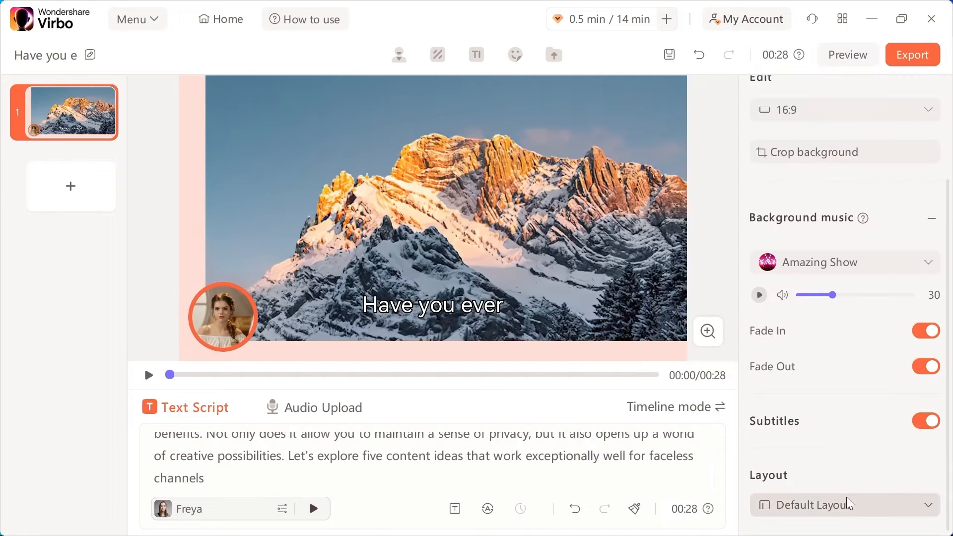
Step: Browse the text styles and templates, add a pink-purple "Tutstick" title and move it to the canvas's upper-right corner
left_click(476, 54)
scroll(304, 283, "down", 3)
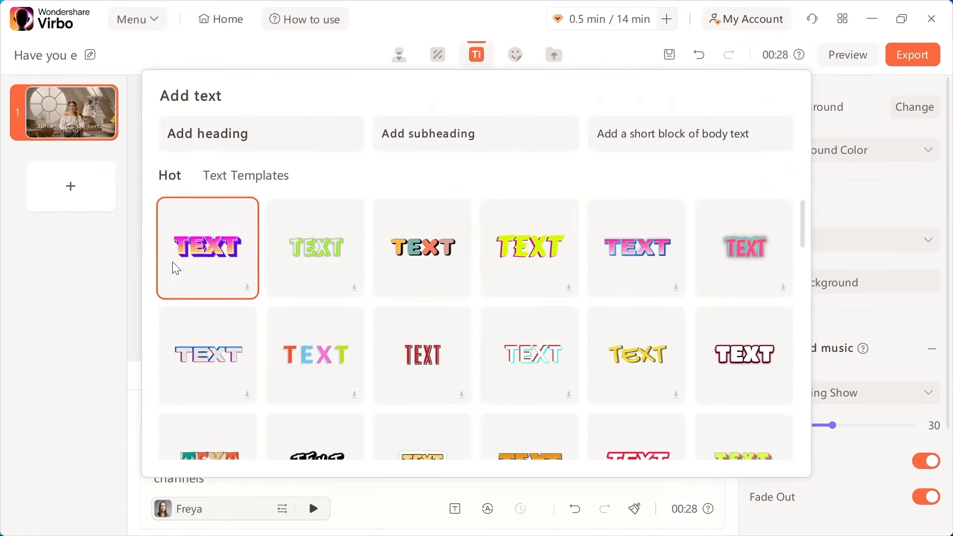
left_click(251, 175)
scroll(669, 318, "down", 2)
scroll(668, 318, "down", 4)
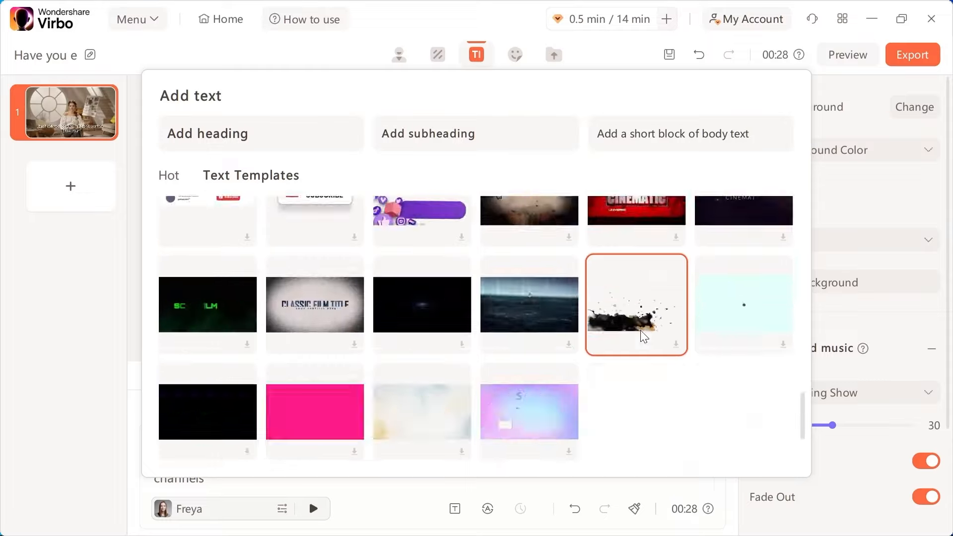
left_click(213, 304)
type("Tutstick")
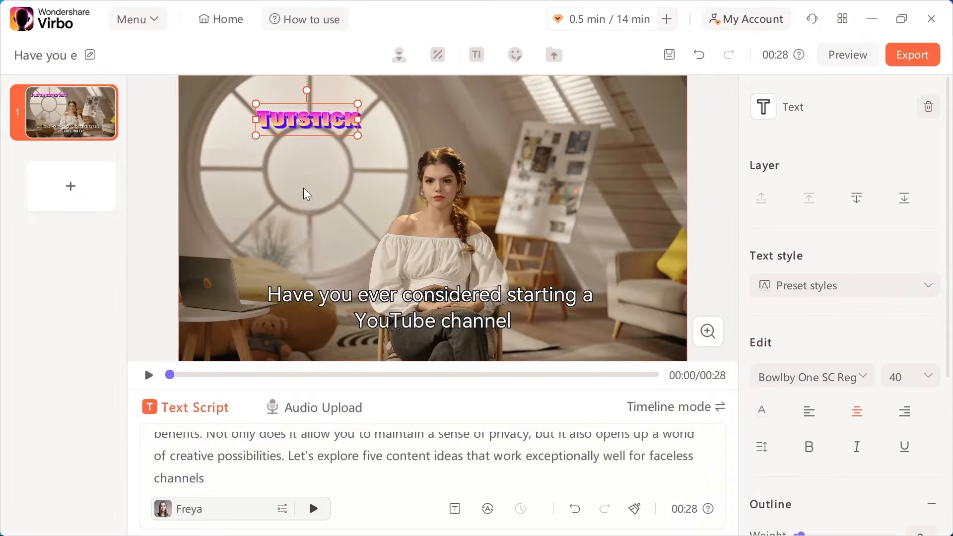
left_click_drag(332, 124, 641, 104)
Step: Add the sunglasses emoji sticker, shrink it, place it just below the Tutstick title and play the video
left_click(516, 54)
left_click(260, 128)
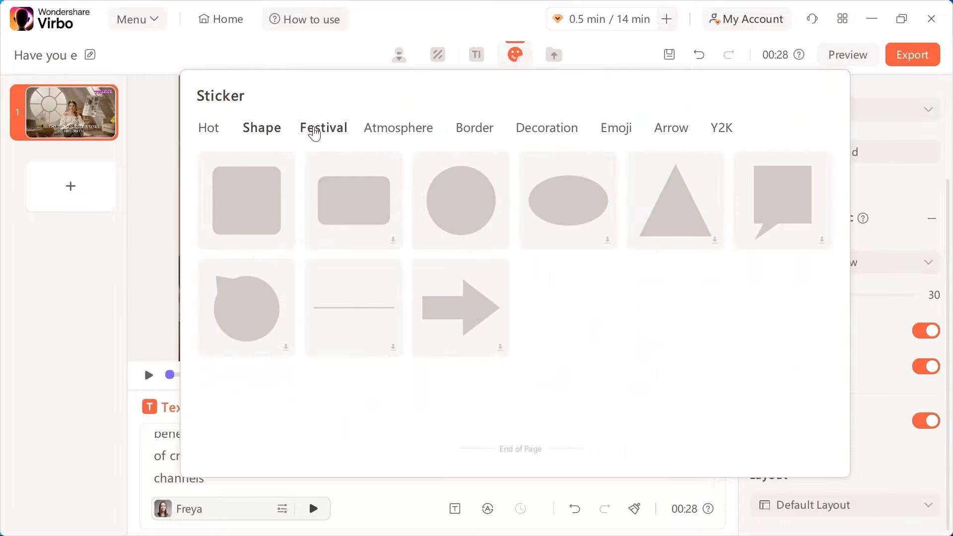
left_click(323, 127)
left_click(414, 131)
left_click(476, 128)
left_click(617, 129)
left_click(246, 201)
left_click_drag(519, 304, 396, 183)
left_click_drag(373, 159, 616, 139)
left_click(149, 375)
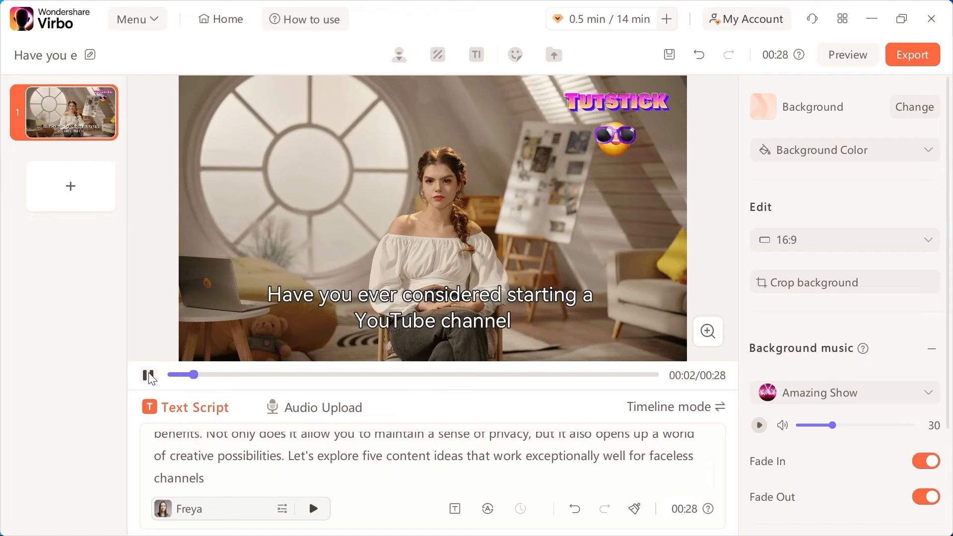
Step: Try the Circle and Half Body styles on the avatar, ending on Circle
left_click(554, 58)
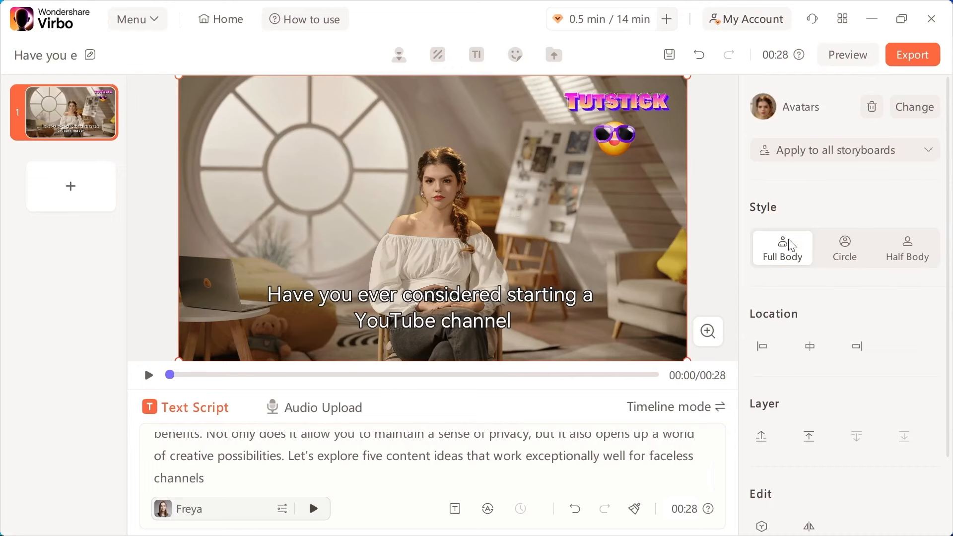
left_click(844, 262)
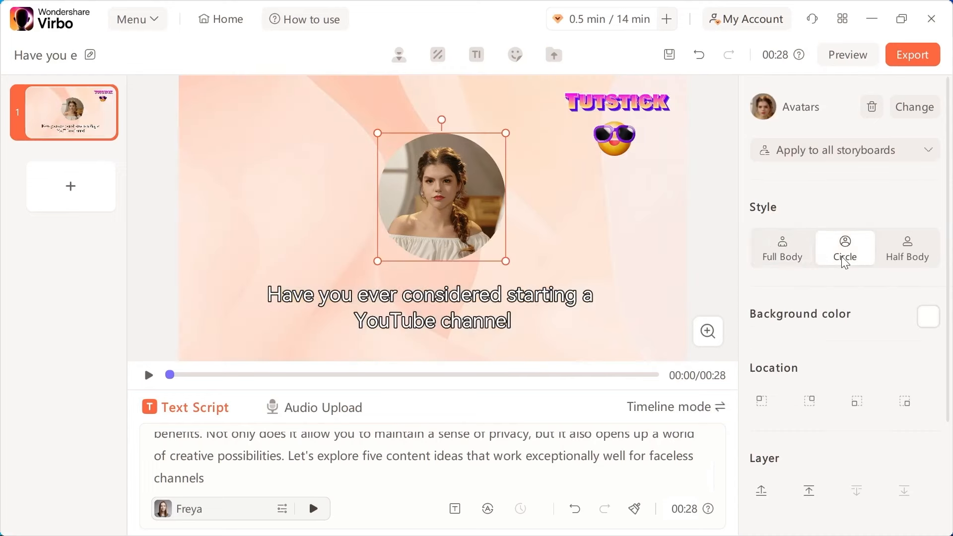
left_click(911, 261)
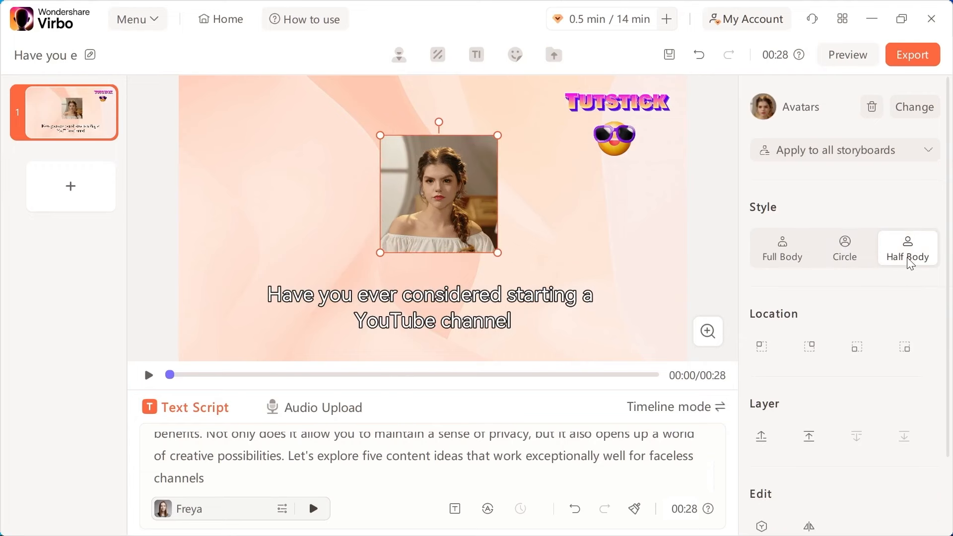
left_click(852, 260)
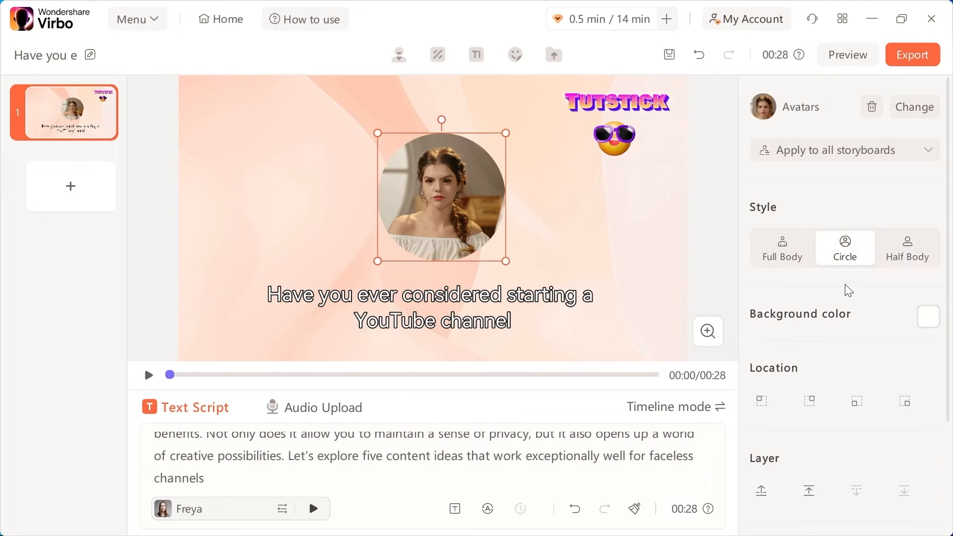
Step: Try the beige sunlit wall and other preset backgrounds behind the avatar, and restore the avatar's Full Body style
left_click(439, 54)
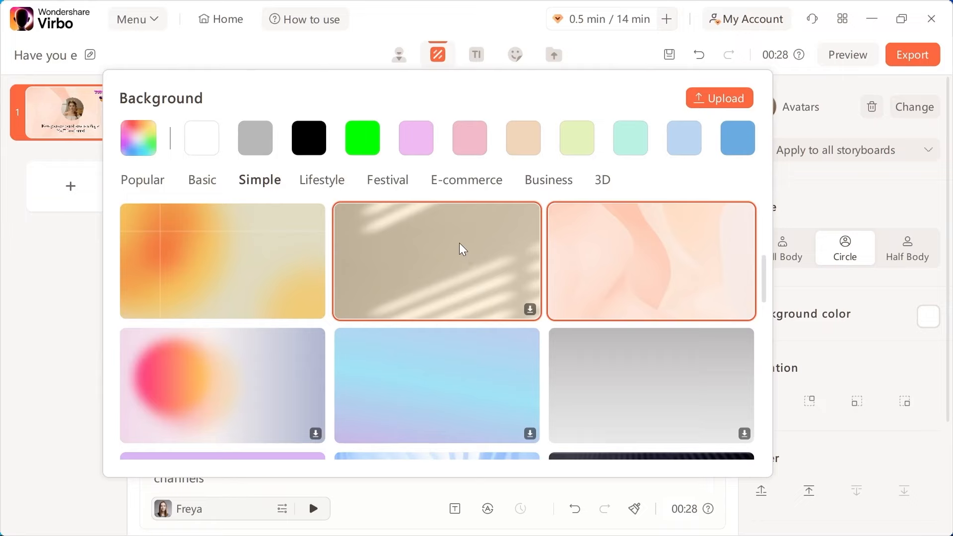
left_click(462, 248)
left_click(437, 55)
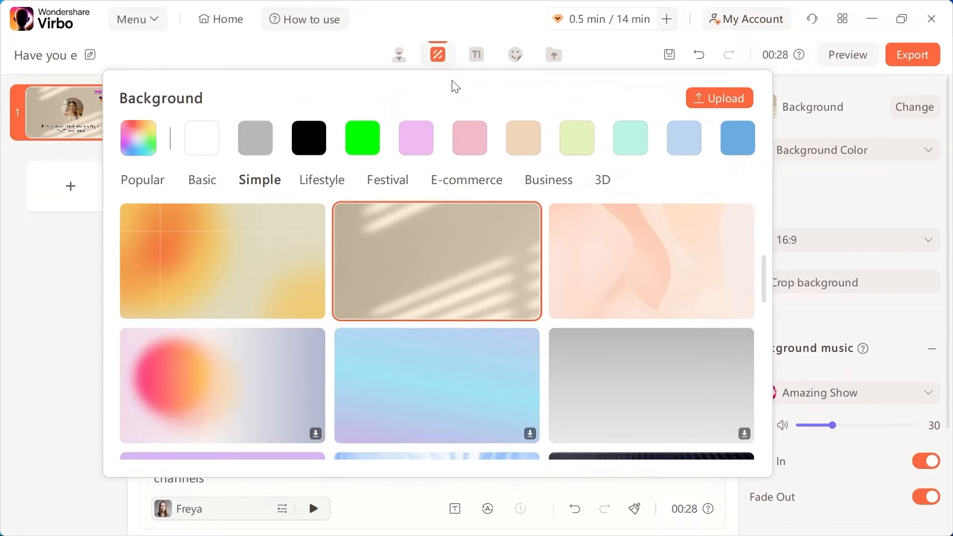
left_click(304, 366)
left_click(437, 54)
left_click(626, 378)
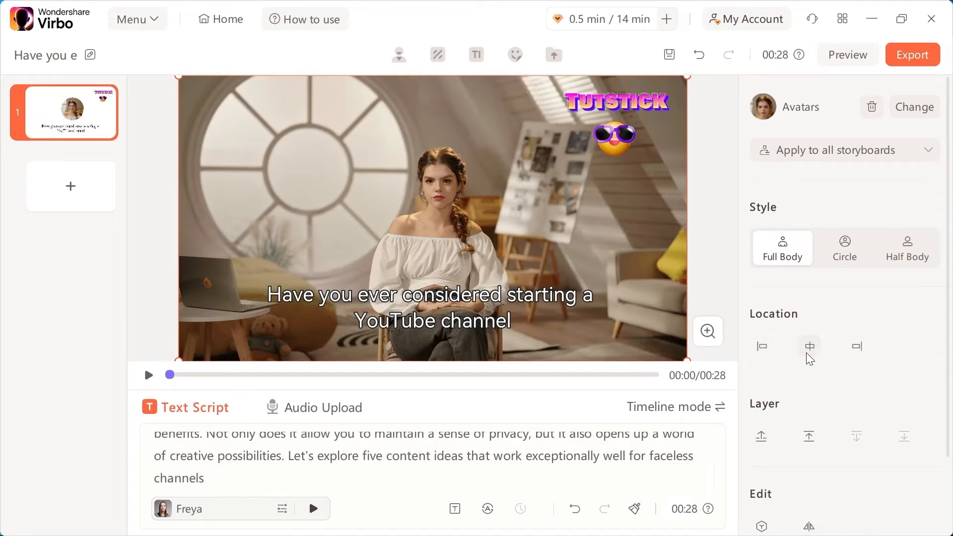
Step: Expand the avatar's animation settings and examine the Enter and Exit animation choices
scroll(795, 377, "down", 2)
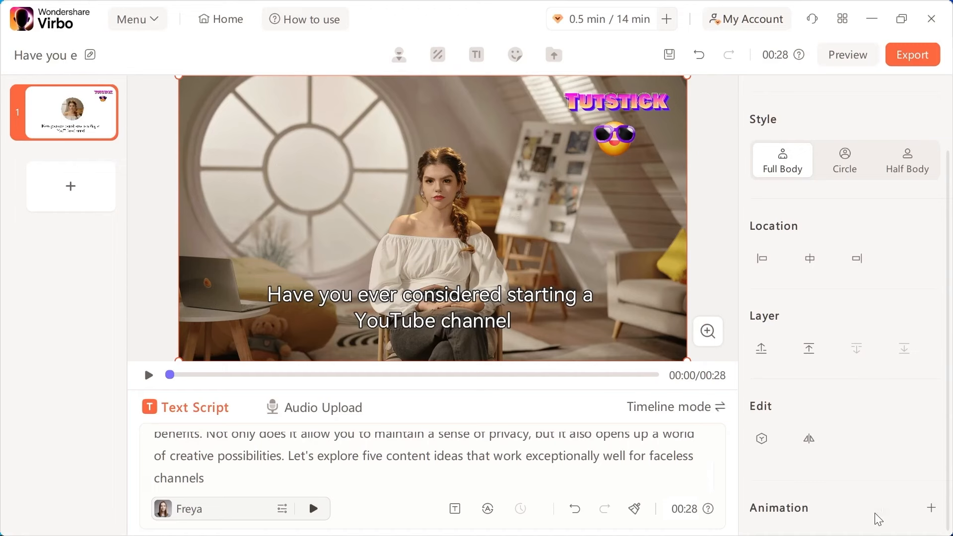
scroll(830, 457, "down", 3)
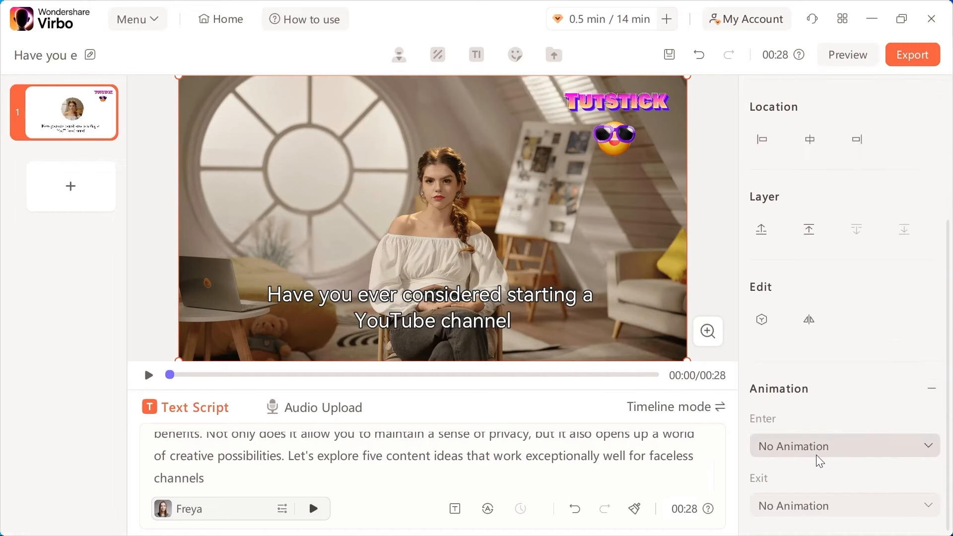
left_click(817, 454)
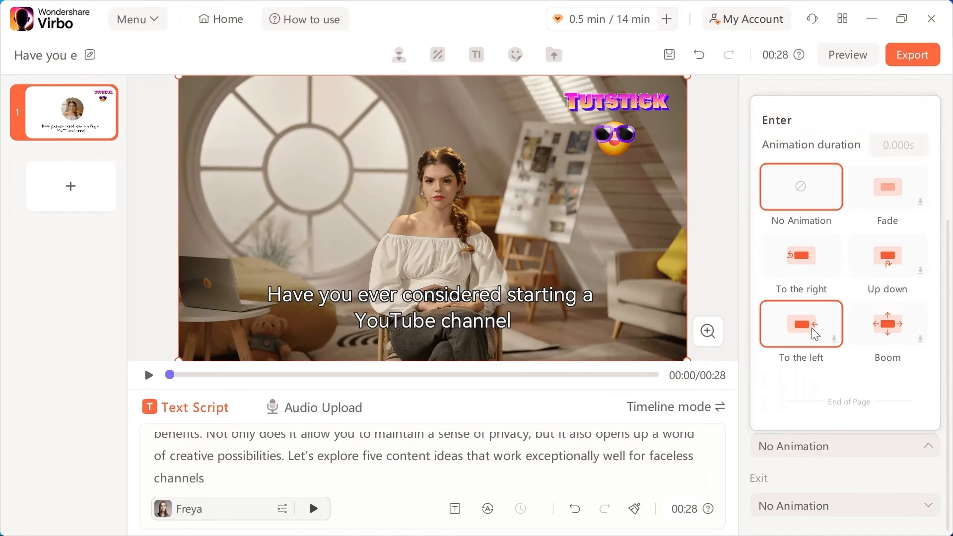
left_click(838, 505)
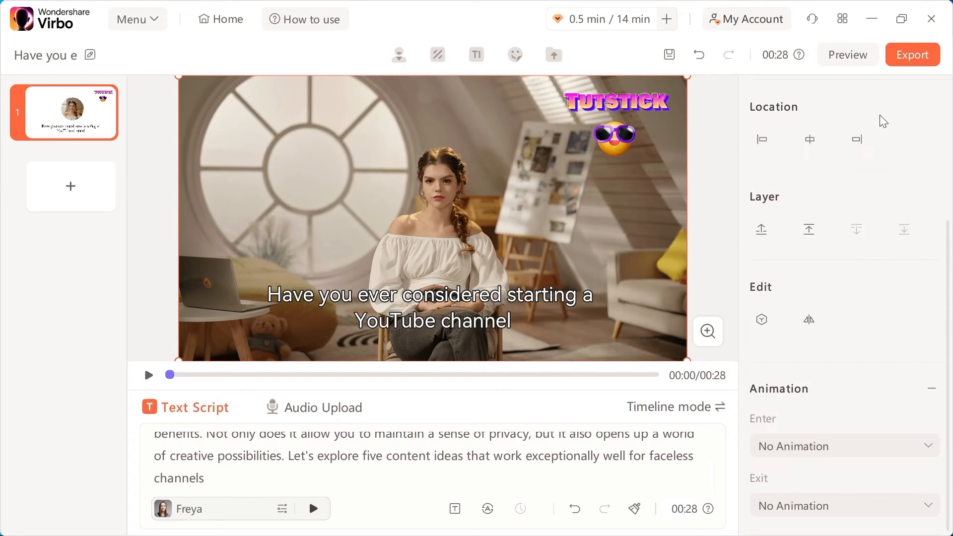
Step: Open the advanced editor for the subtitles and go through the segments, selecting "unique set of benefits", to review their text and timing
left_click(471, 296)
scroll(814, 133, "up", 3)
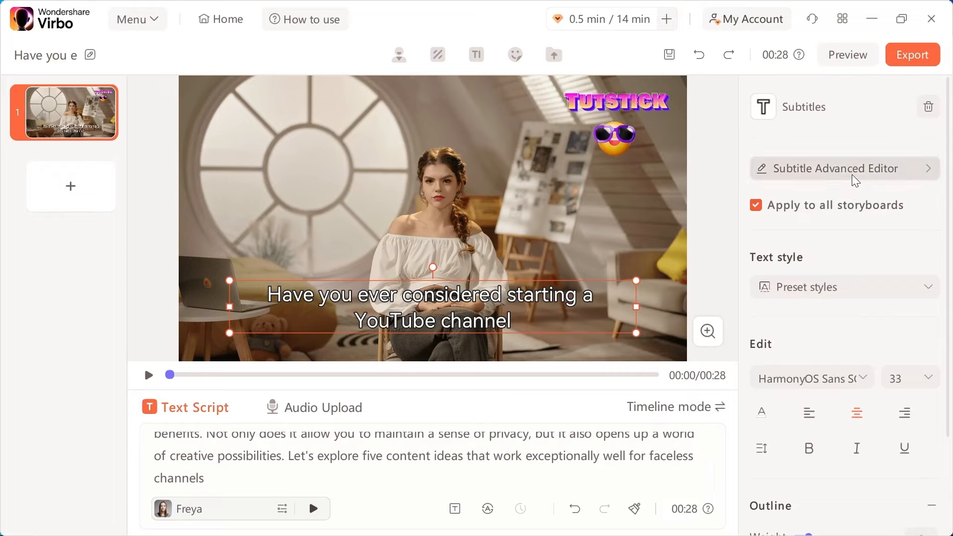
left_click(853, 179)
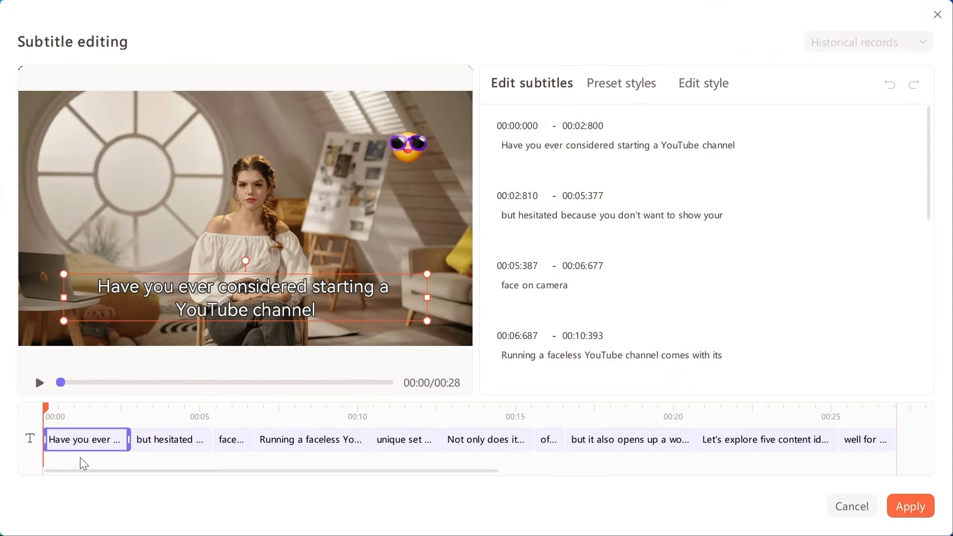
left_click(160, 449)
left_click(271, 445)
left_click(405, 441)
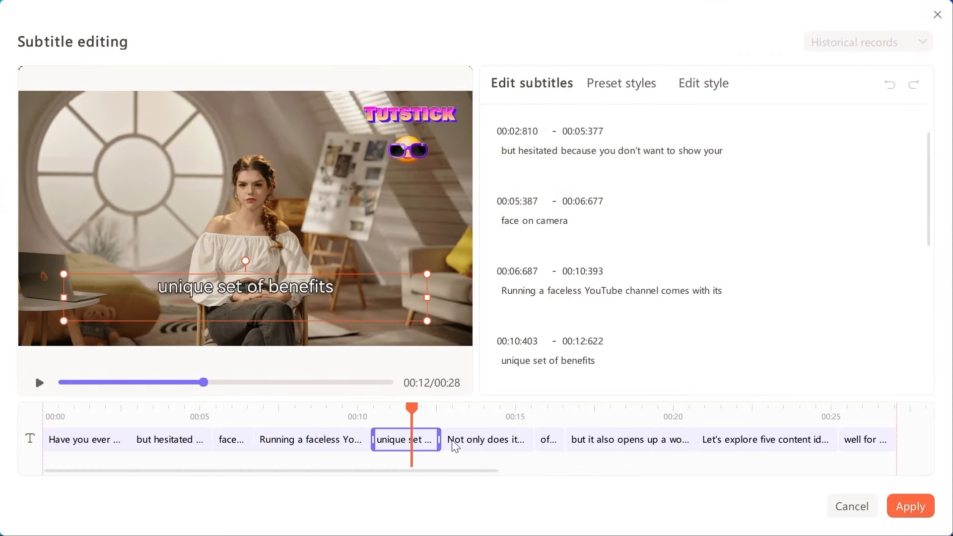
scroll(629, 221, "down", 3)
scroll(629, 223, "down", 2)
scroll(626, 221, "up", 6)
Step: Restyle the subtitles with the white, crimson-outlined Titan One preset and review its font, spacing and stroke settings
left_click(619, 99)
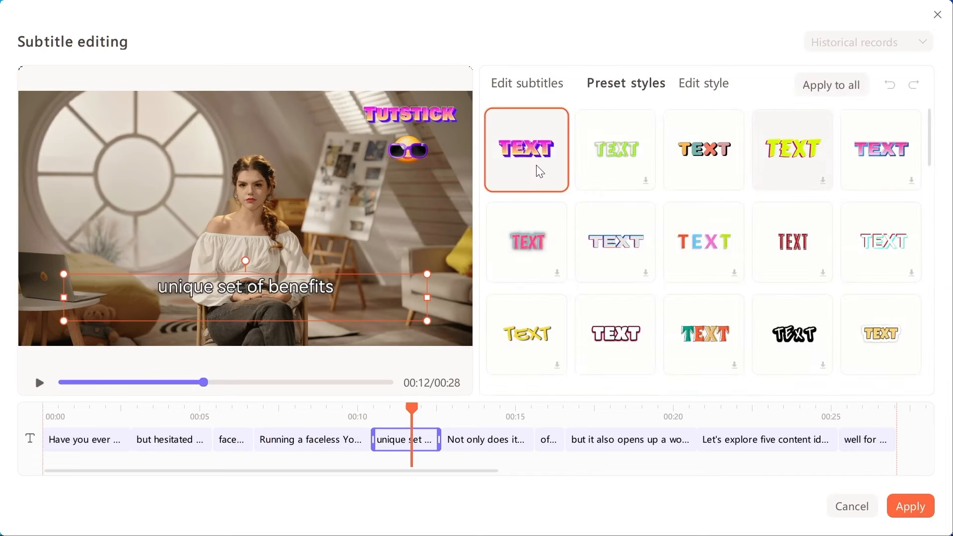
scroll(844, 298, "down", 1)
left_click(851, 362)
left_click(649, 306)
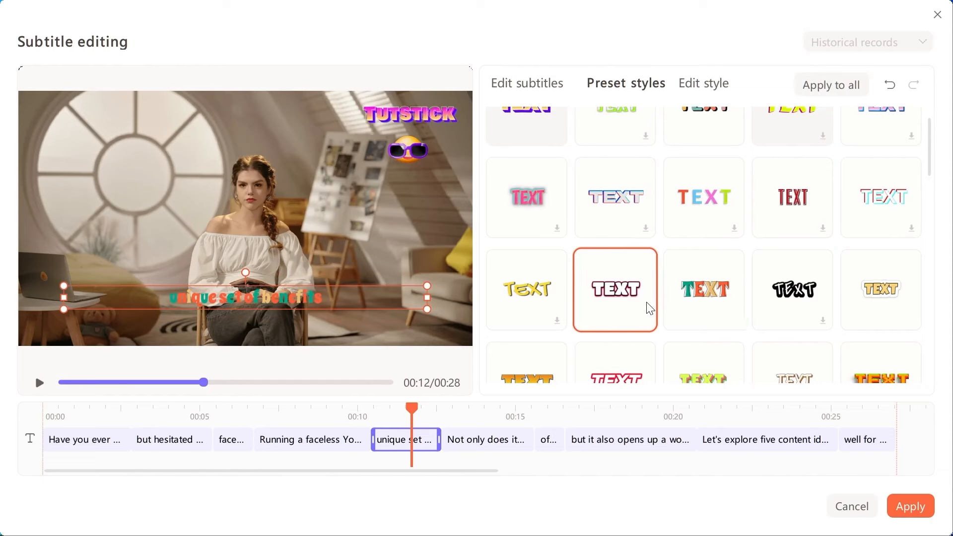
left_click(704, 83)
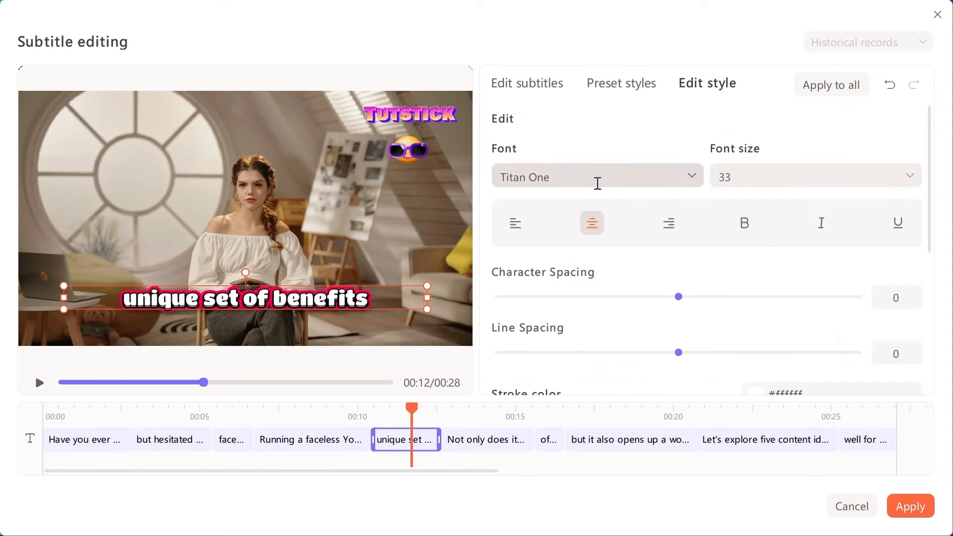
scroll(916, 261, "down", 3)
scroll(916, 261, "up", 5)
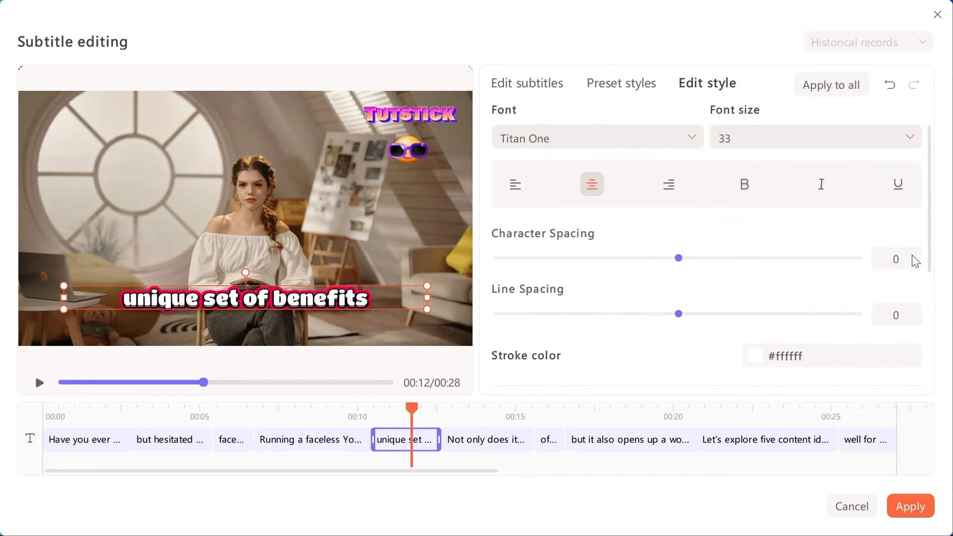
scroll(928, 270, "down", 3)
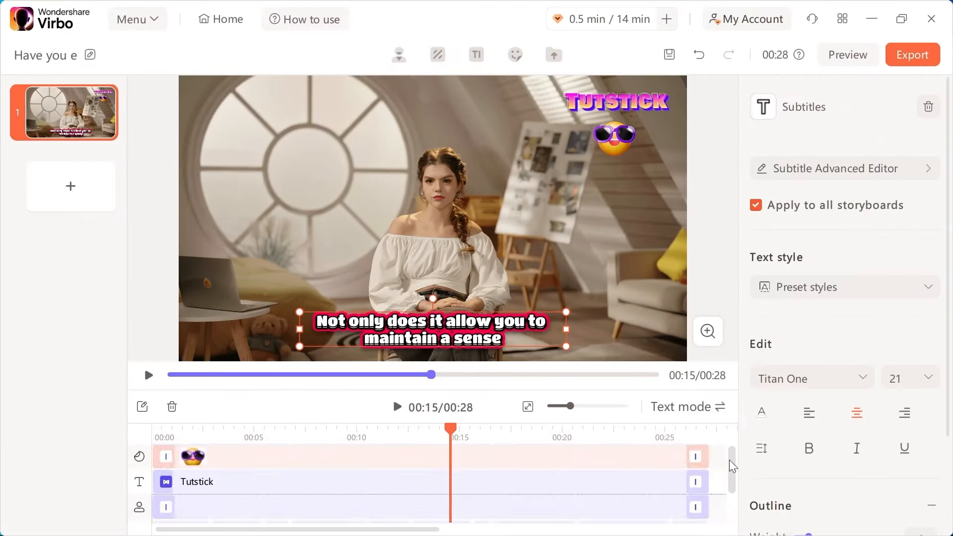
Step: View the video's frame at about 00:20 by moving the timeline playhead
mouse_move(731, 458)
left_mouse_down()
mouse_move(734, 497)
mouse_move(734, 451)
left_mouse_up()
left_click_drag(453, 432, 549, 439)
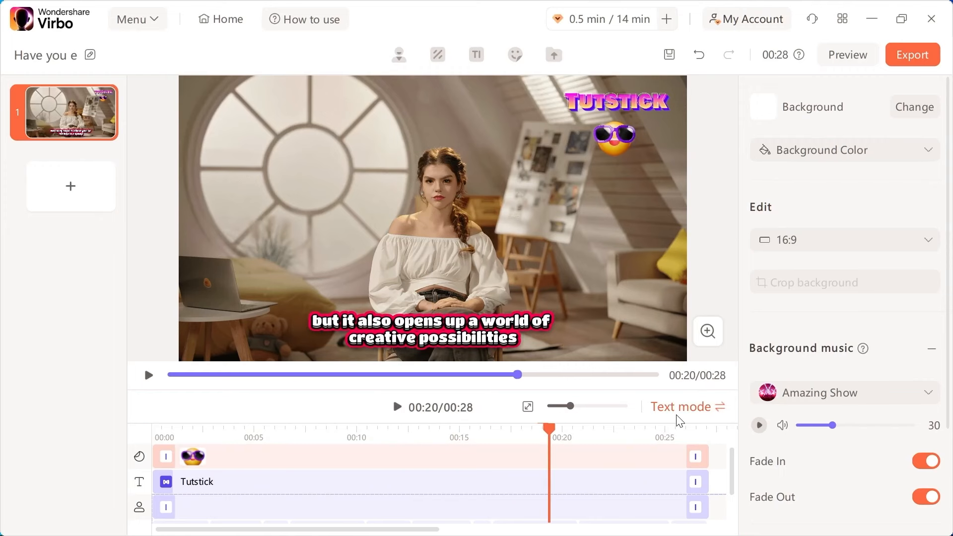
Step: Look through the storyboard layouts and templates, and try the Back to School Sale template as a second storyboard
left_click(89, 194)
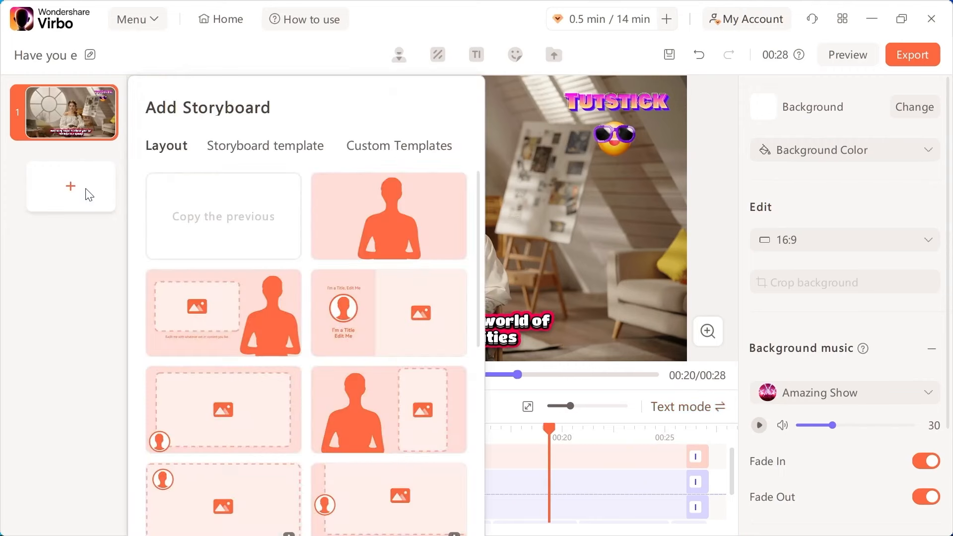
scroll(398, 264, "down", 5)
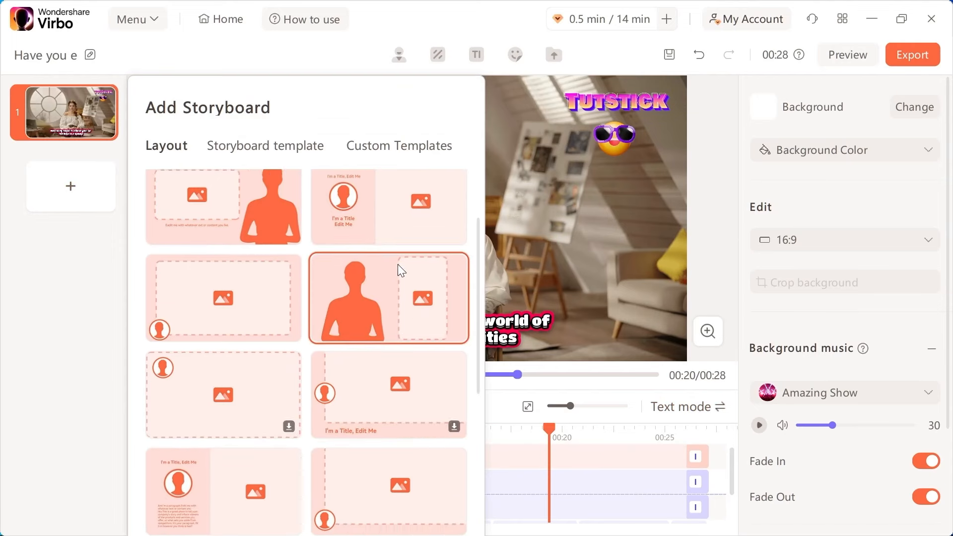
scroll(396, 268, "down", 3)
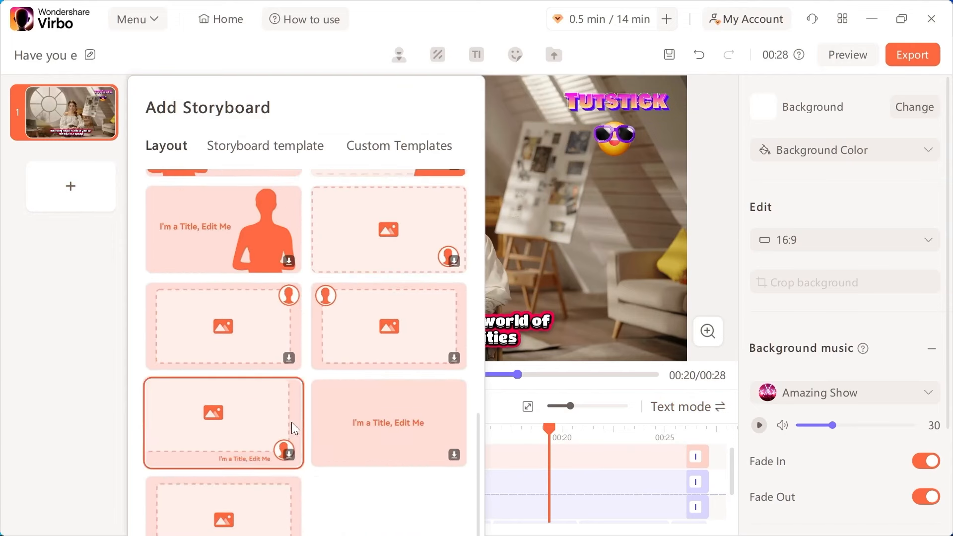
left_click(243, 152)
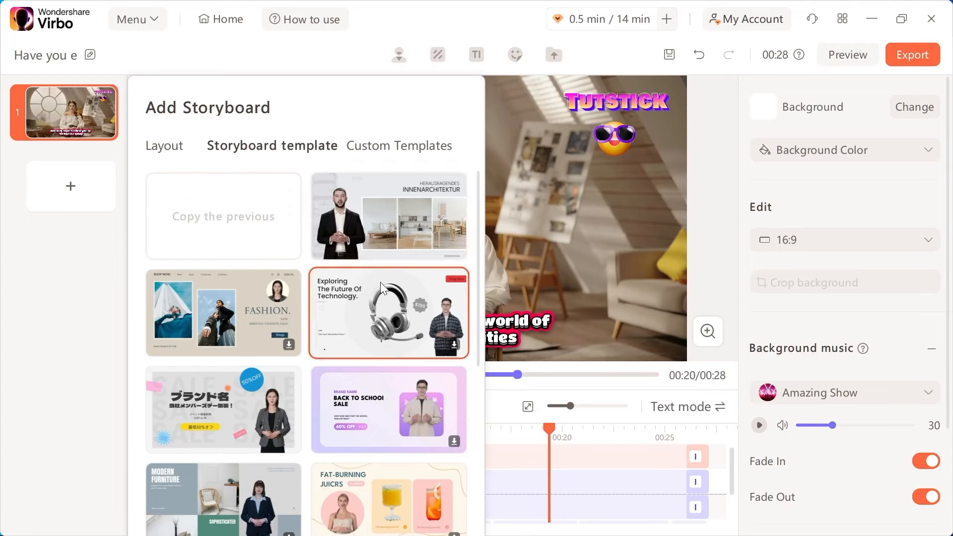
scroll(389, 343, "down", 3)
scroll(393, 353, "down", 2)
scroll(388, 366, "up", 4)
left_click(388, 366)
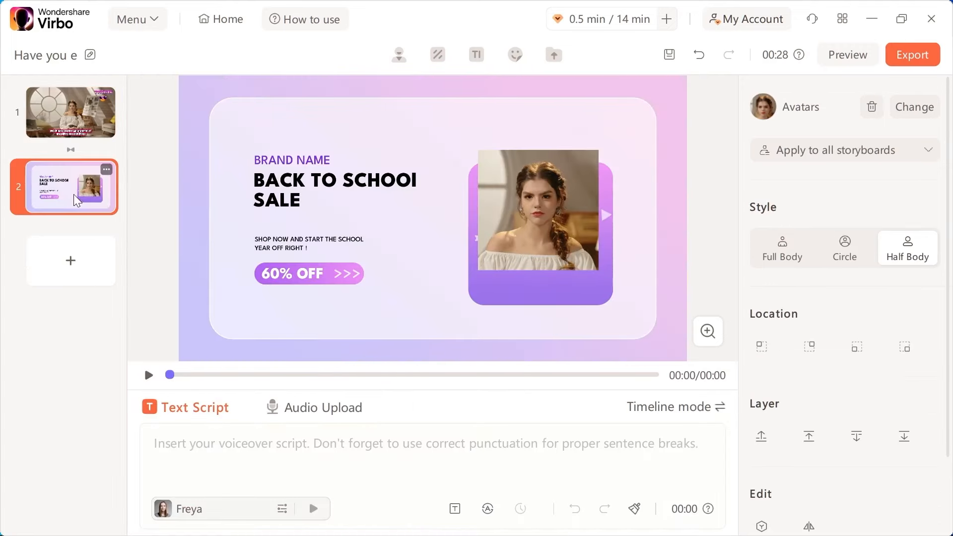
Step: Try the yellow-blazer avatar as Full Body in the second storyboard, shrink it over the purple panel and select the sale texts
left_click(785, 251)
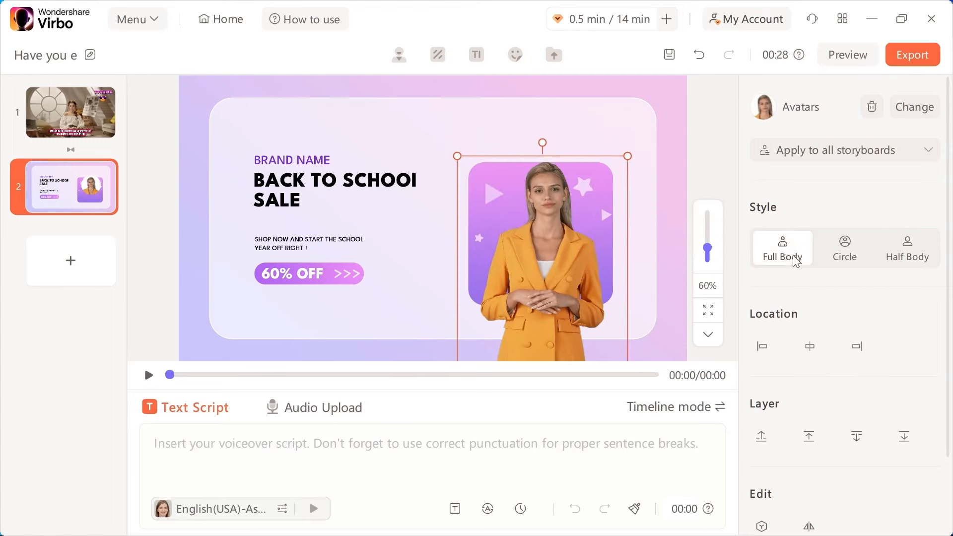
left_click_drag(628, 358, 549, 278)
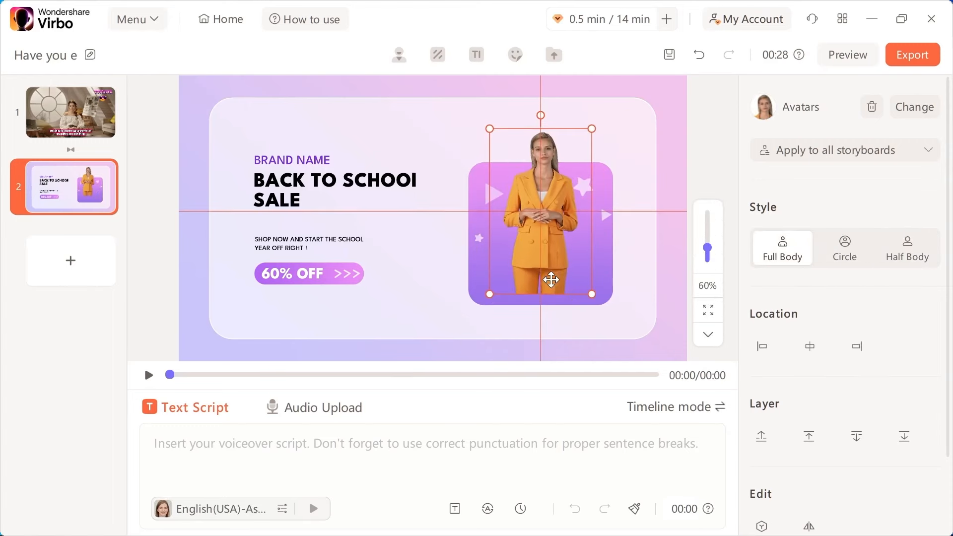
left_click(332, 275)
left_click(318, 244)
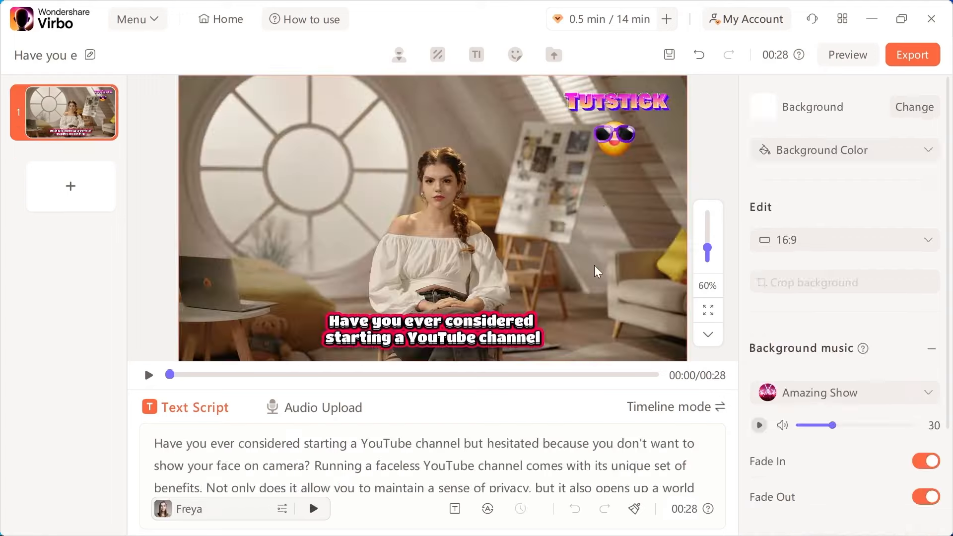
Step: Export the video in 4K resolution and play the exported copy
left_click(921, 55)
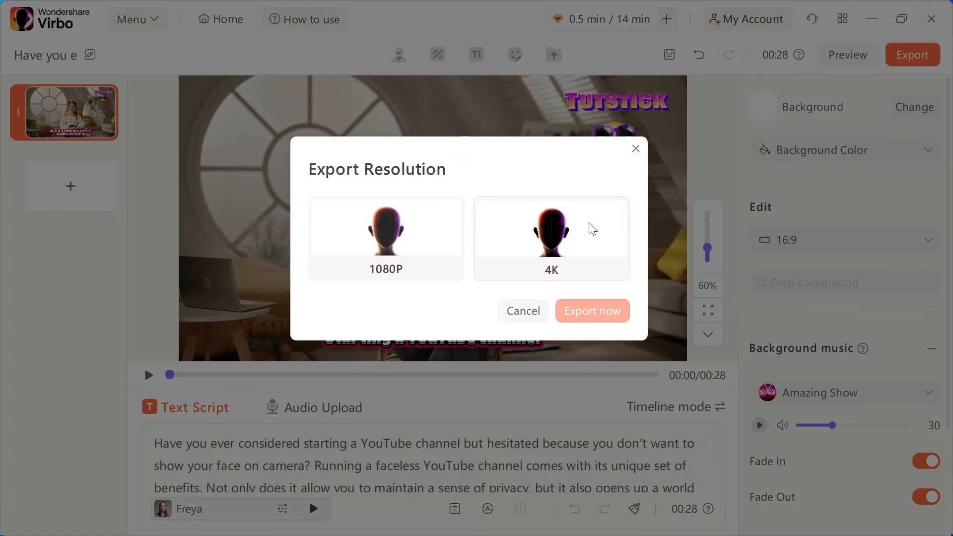
left_click(512, 244)
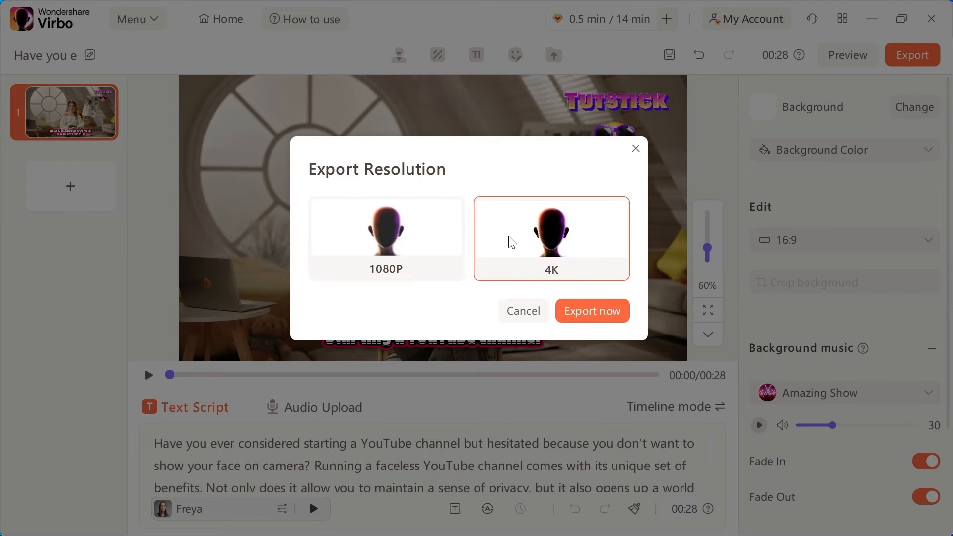
left_click(585, 318)
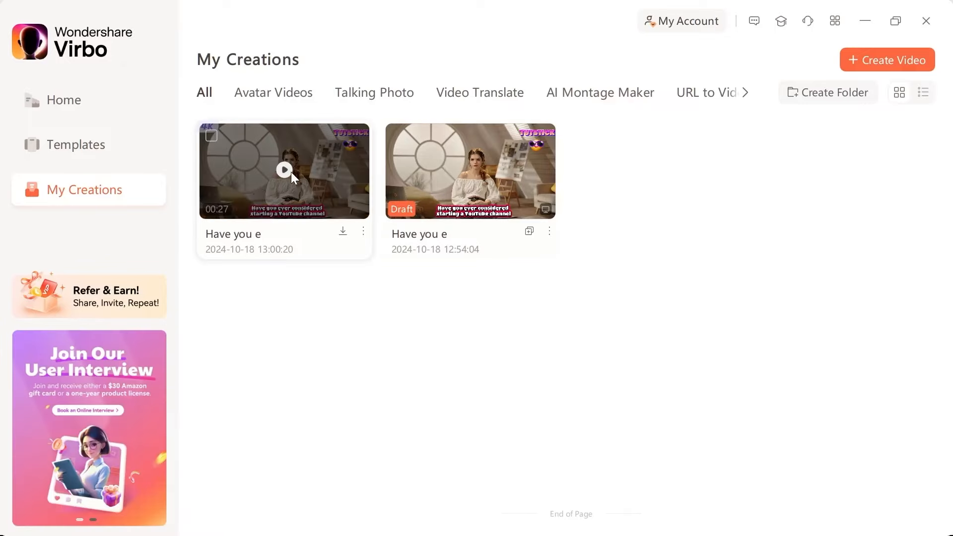
left_click(342, 162)
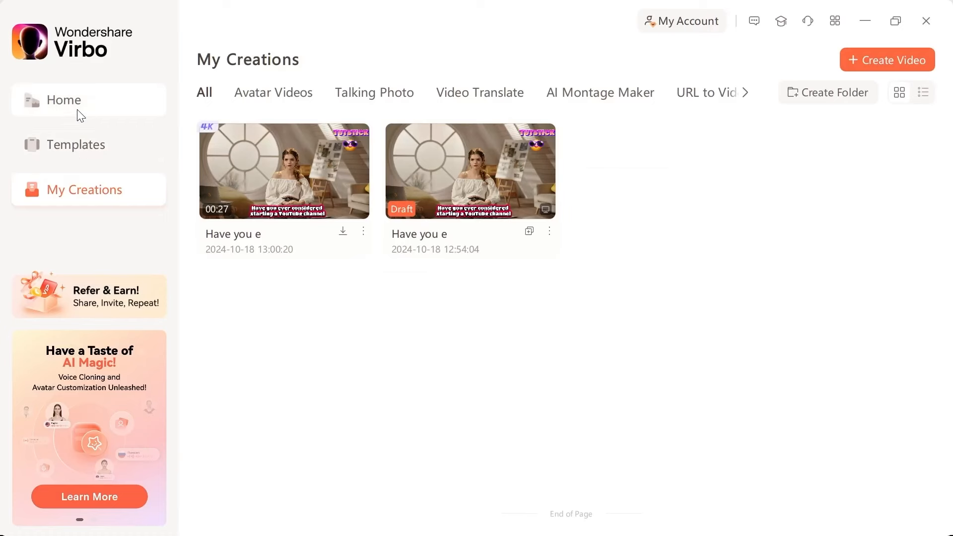
Step: Open Video Translate from the home page and set the original language to English
left_click(78, 110)
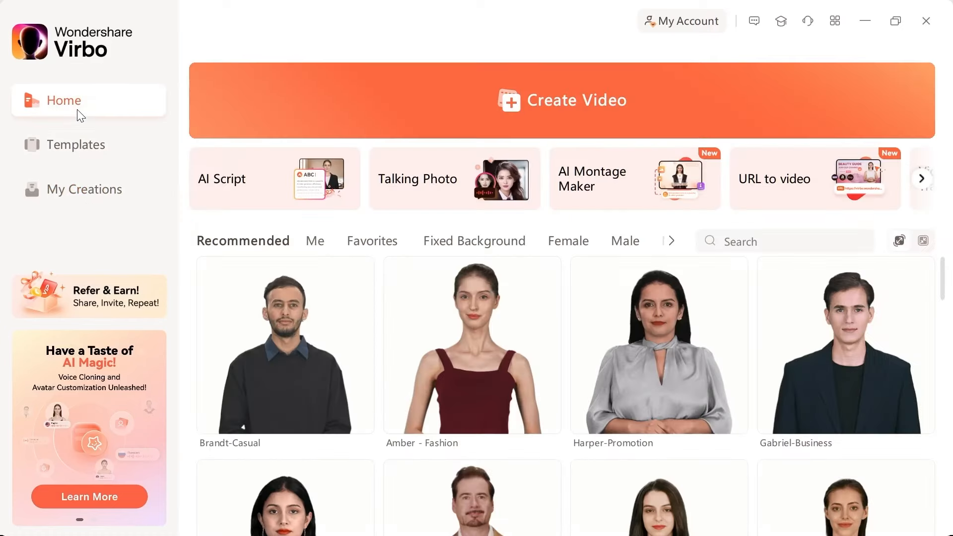
left_click(922, 182)
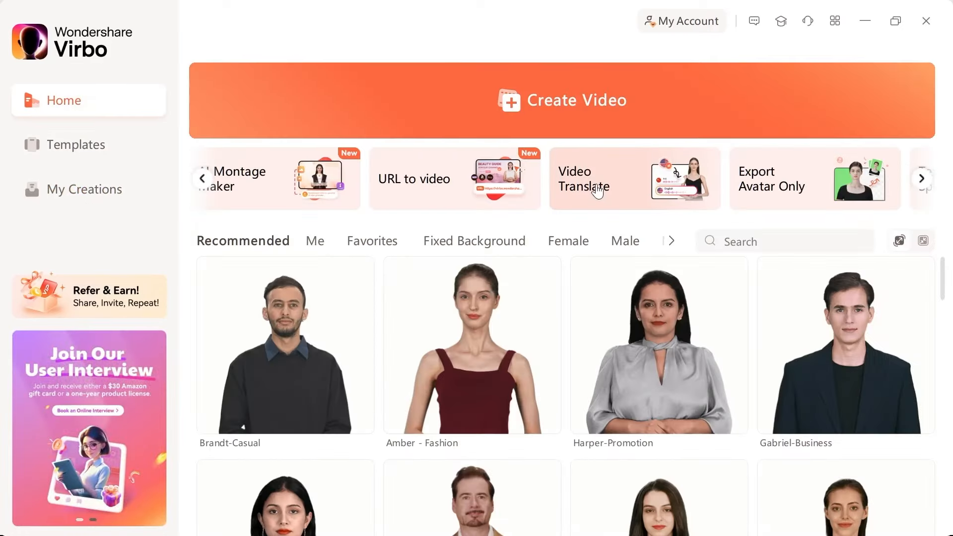
left_click(597, 188)
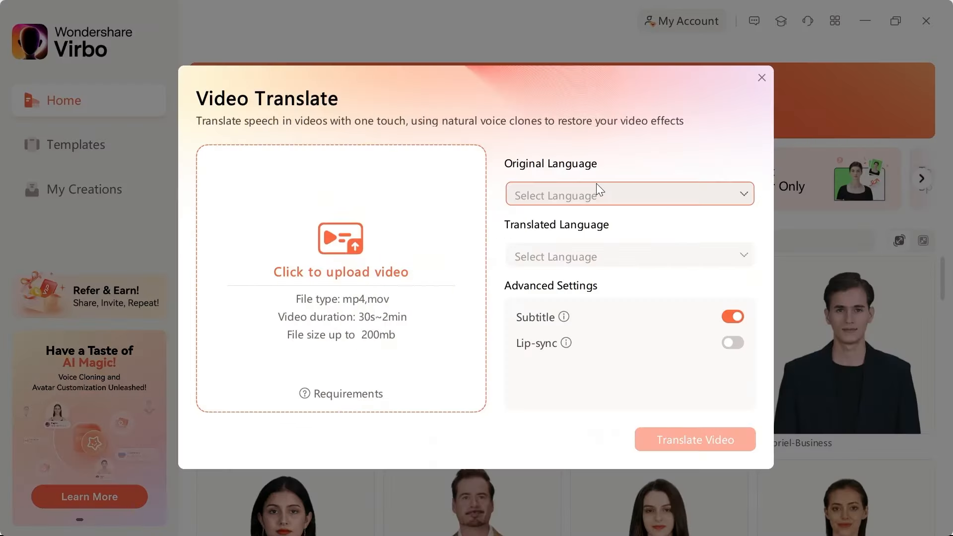
left_click(611, 197)
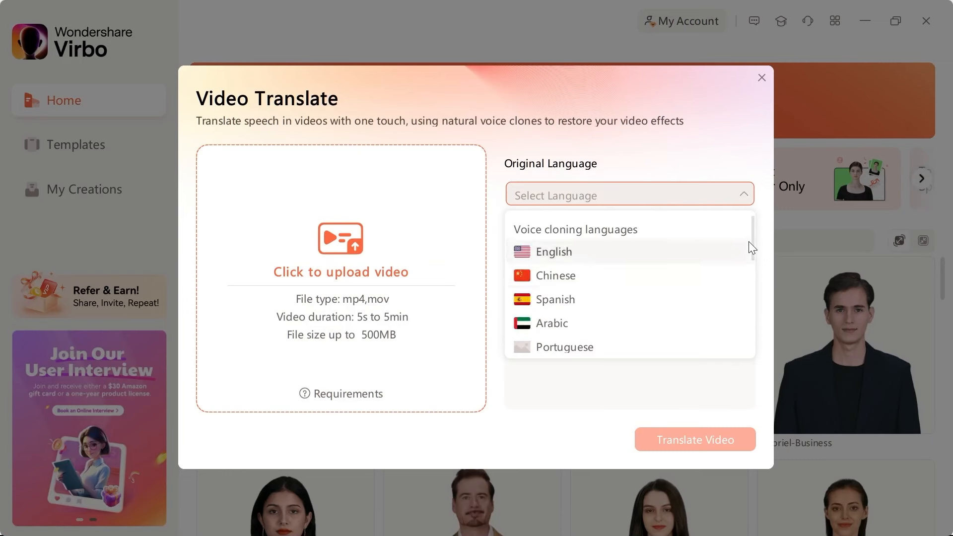
scroll(750, 246, "down", 3)
scroll(748, 245, "down", 4)
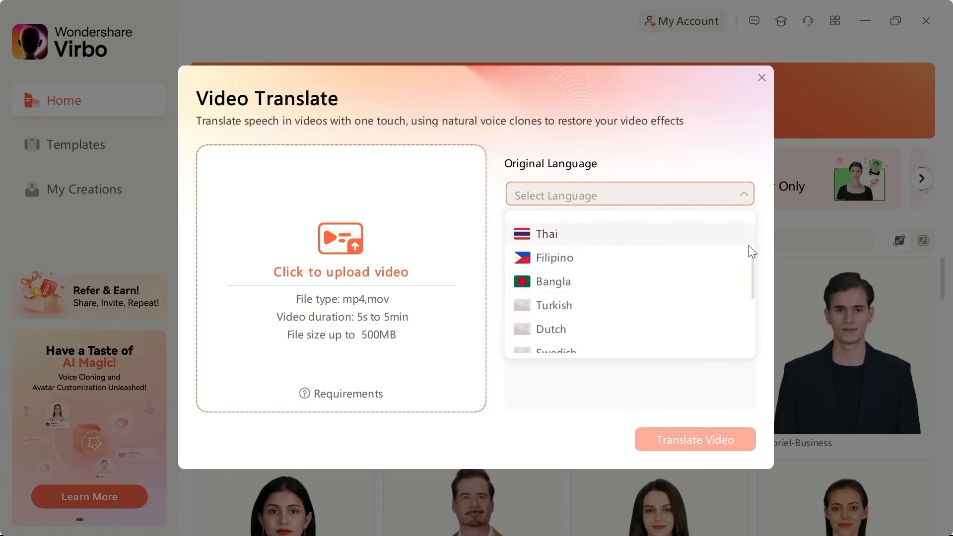
scroll(749, 245, "up", 6)
left_click(749, 221)
Step: Look through the target languages and set the translated language to Italian
left_click(742, 255)
scroll(688, 321, "down", 5)
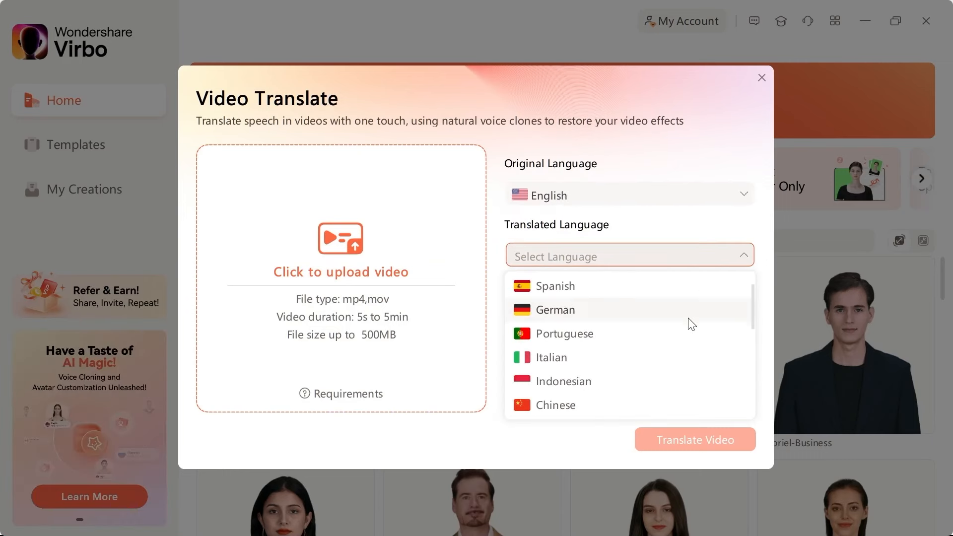
scroll(612, 340, "up", 5)
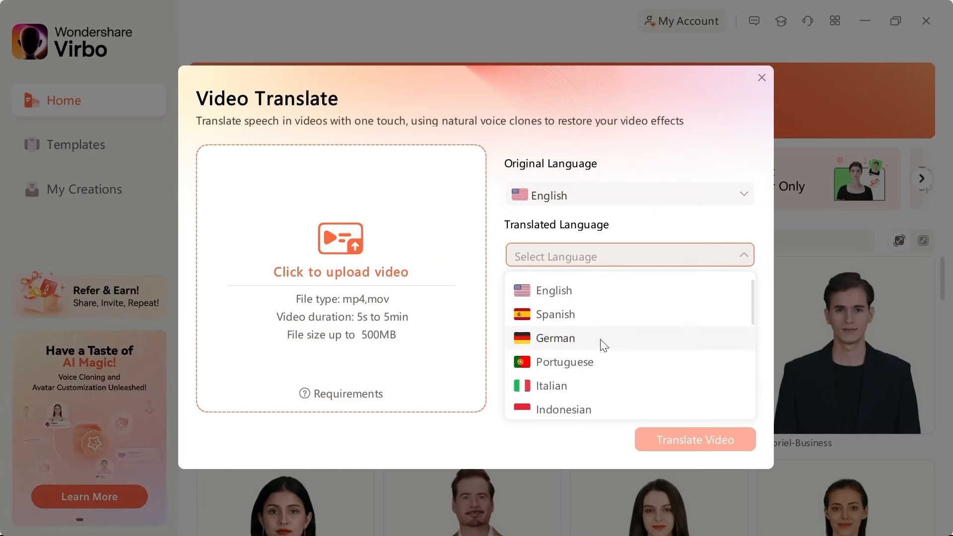
left_click(593, 390)
Step: Keep Subtitle enabled, turn on Lip-sync and start translating the uploaded video
left_click(737, 319)
left_click(737, 318)
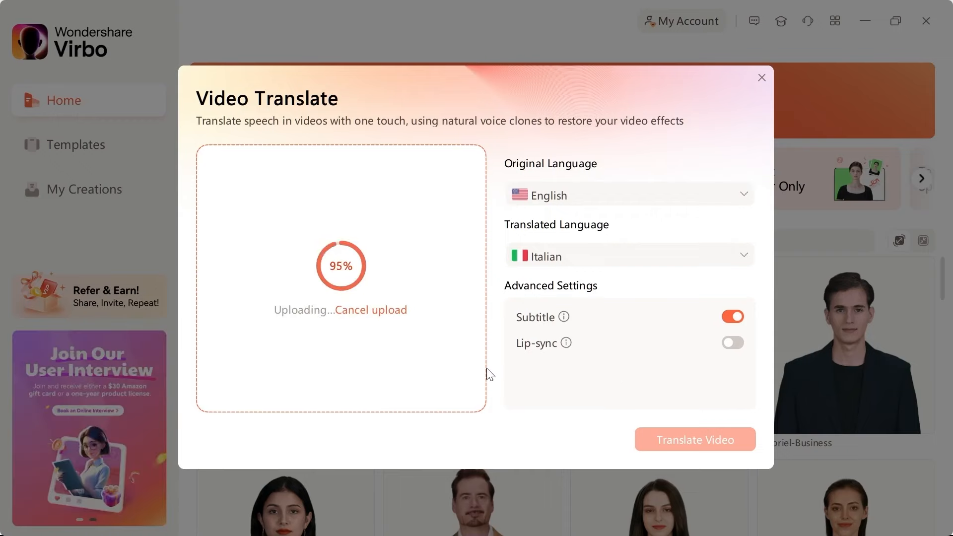
left_click(733, 343)
left_click(695, 439)
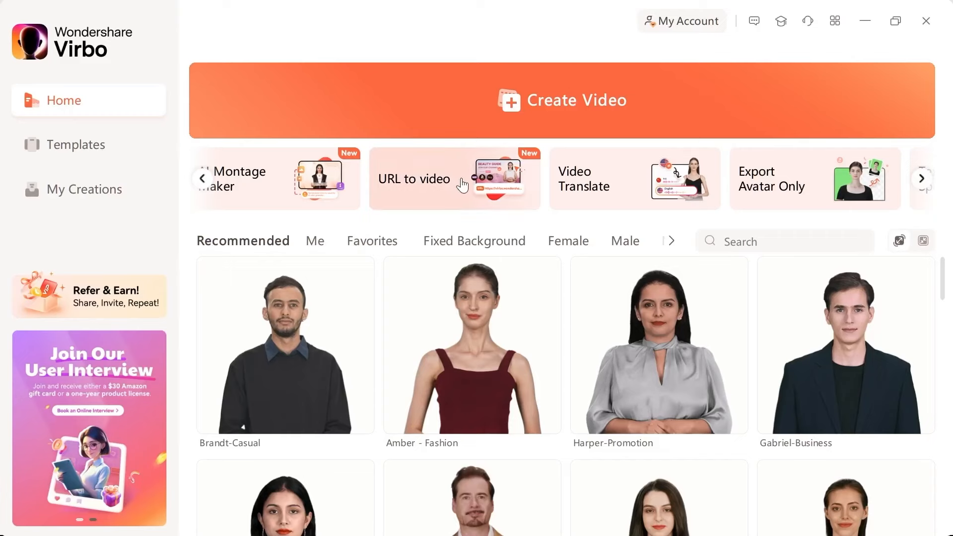
Step: Open the URL to video tool, examine its manual upload form and return to URL analysis
left_click(461, 182)
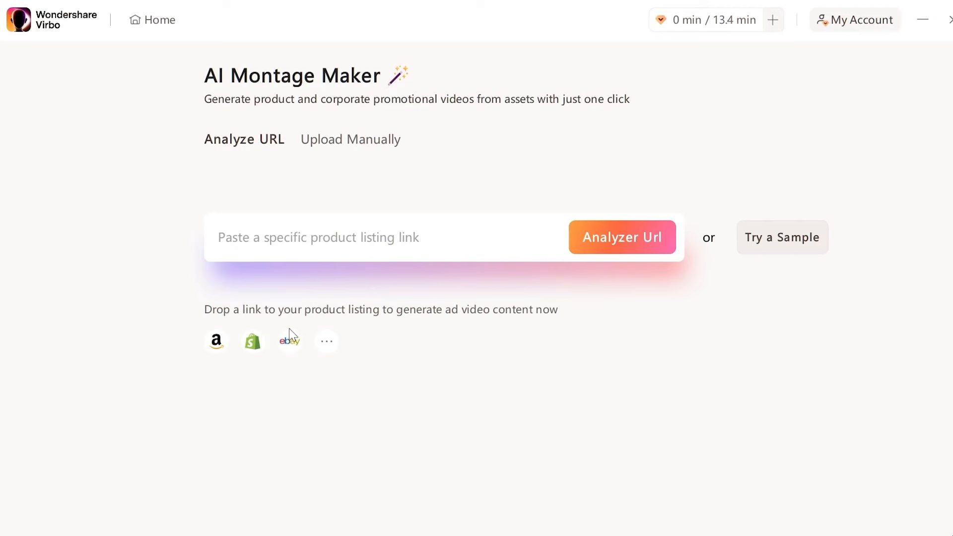
left_click(371, 142)
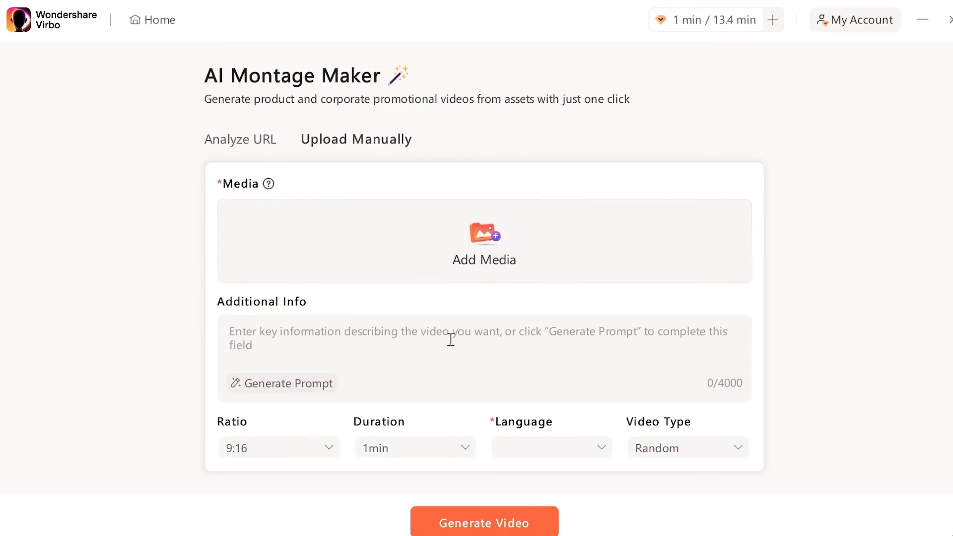
left_click(263, 145)
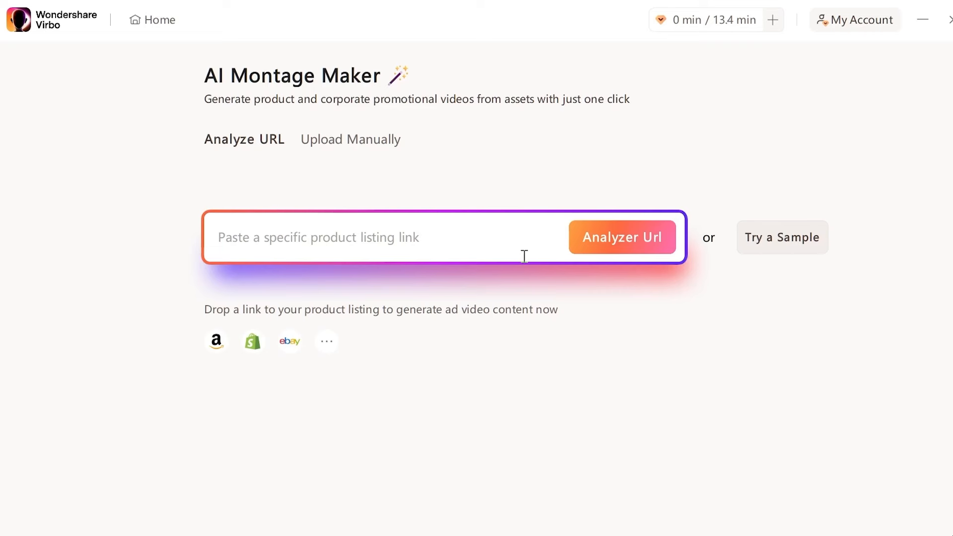
Step: Fill in the sample product listing link and run the URL analysis
left_click(793, 241)
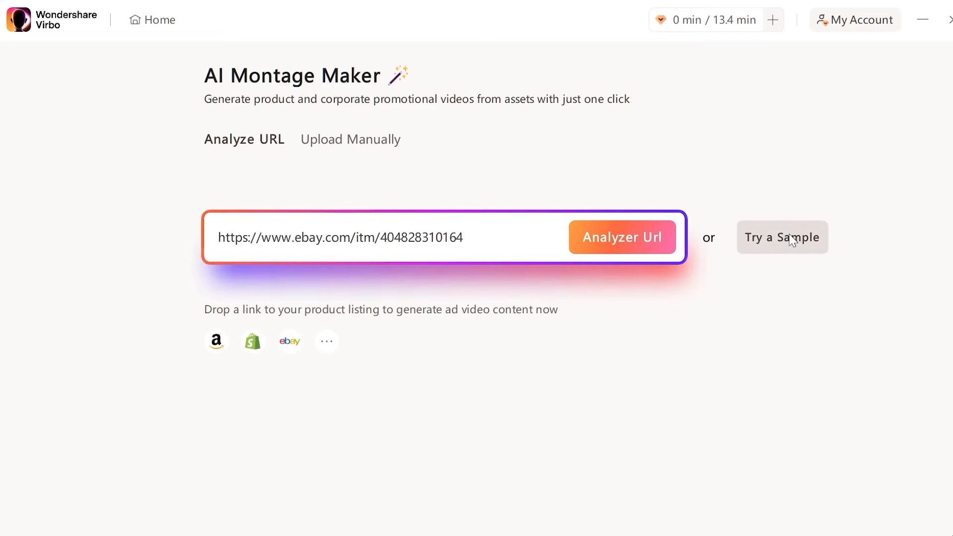
left_click_drag(469, 239, 206, 247)
left_click(627, 237)
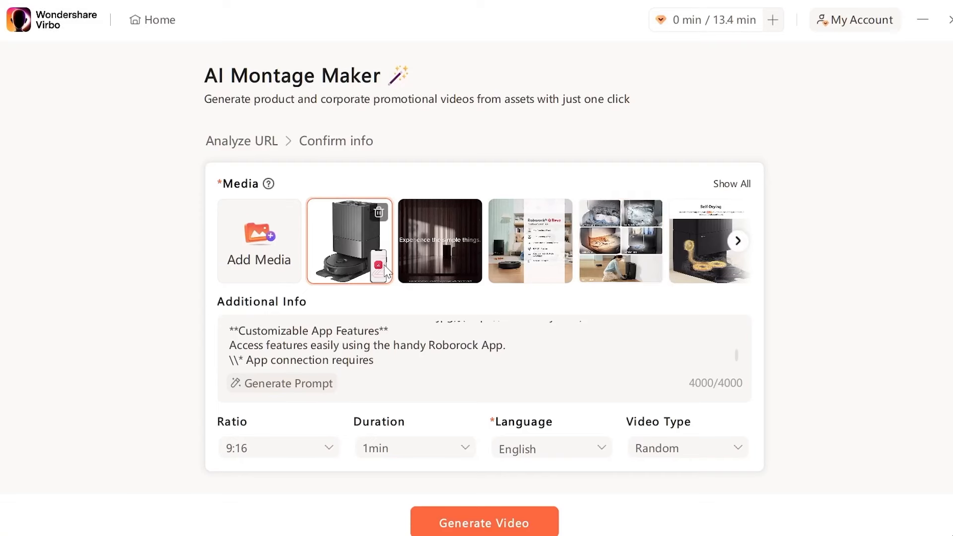
Step: Preview the media extracted from the product link and look through the rest of the media and additional info
left_click(343, 254)
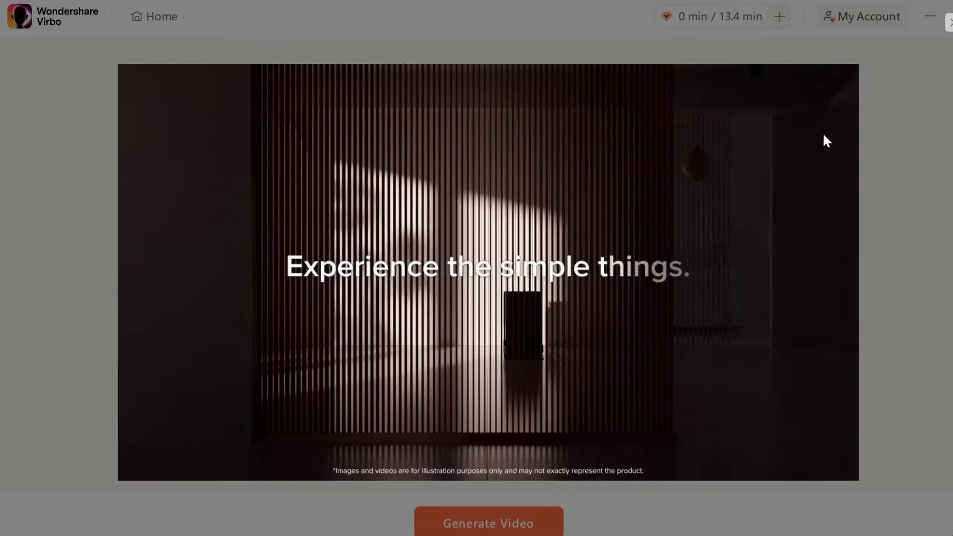
left_click(950, 22)
scroll(670, 347, "up", 8)
scroll(670, 347, "up", 5)
Step: Keep the 9:16 ratio, set a 30s duration with English and the Random video type, and generate the video
left_click(323, 448)
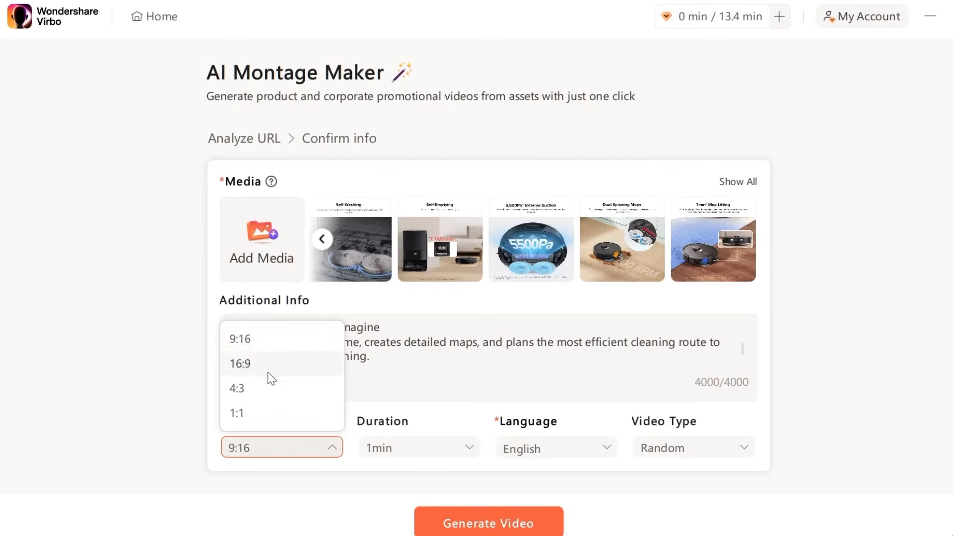
left_click(379, 449)
left_click(392, 355)
left_click(551, 448)
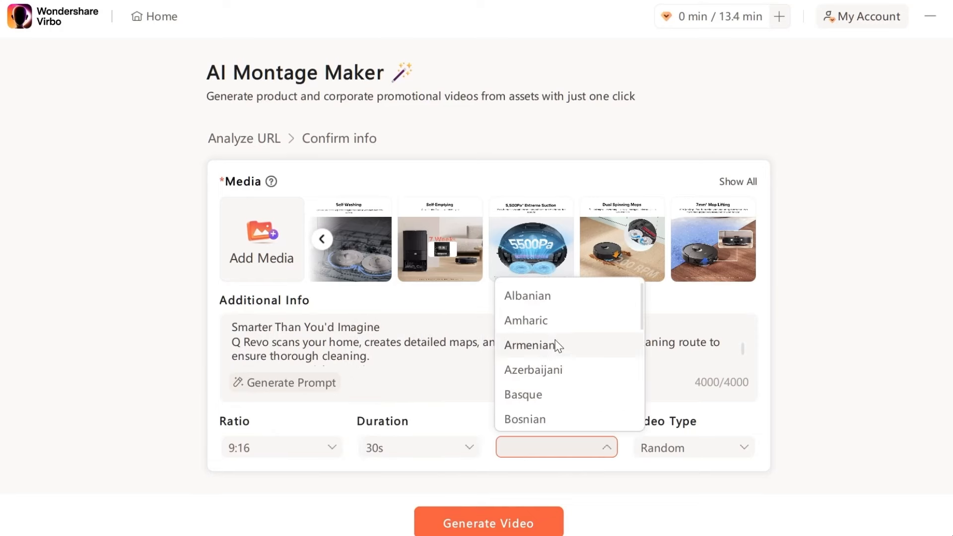
left_click(668, 452)
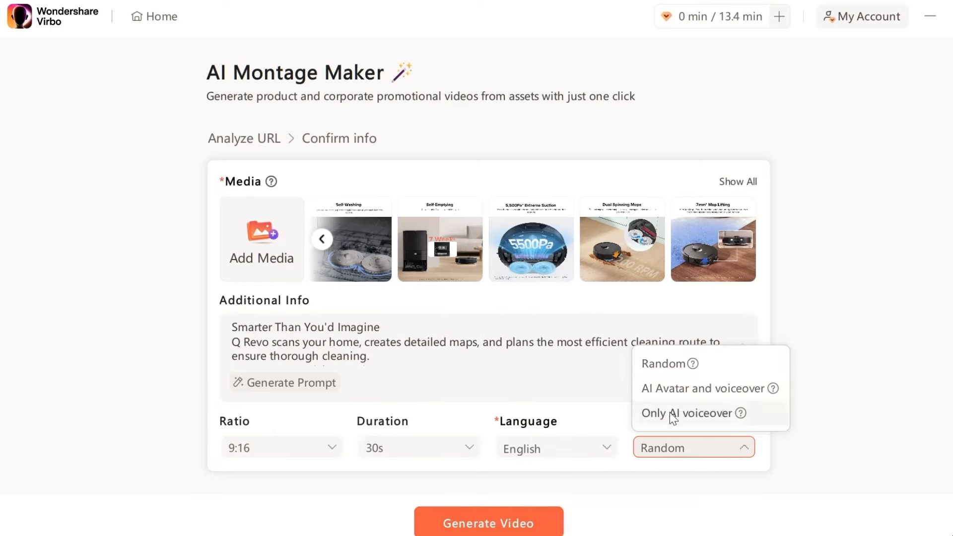
left_click(665, 365)
left_click(544, 511)
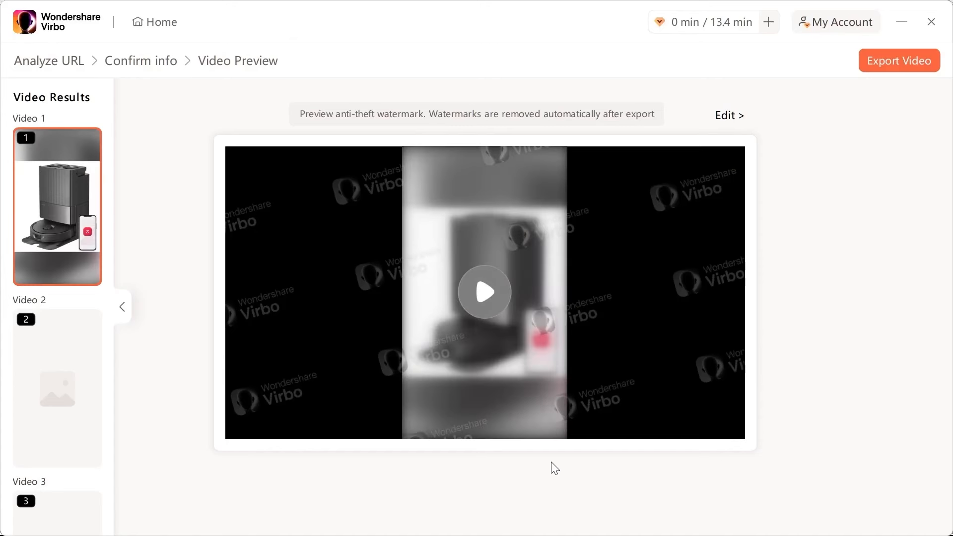
Step: Review the first generated video's scenes in the editor and export that video from the results
left_click(73, 367)
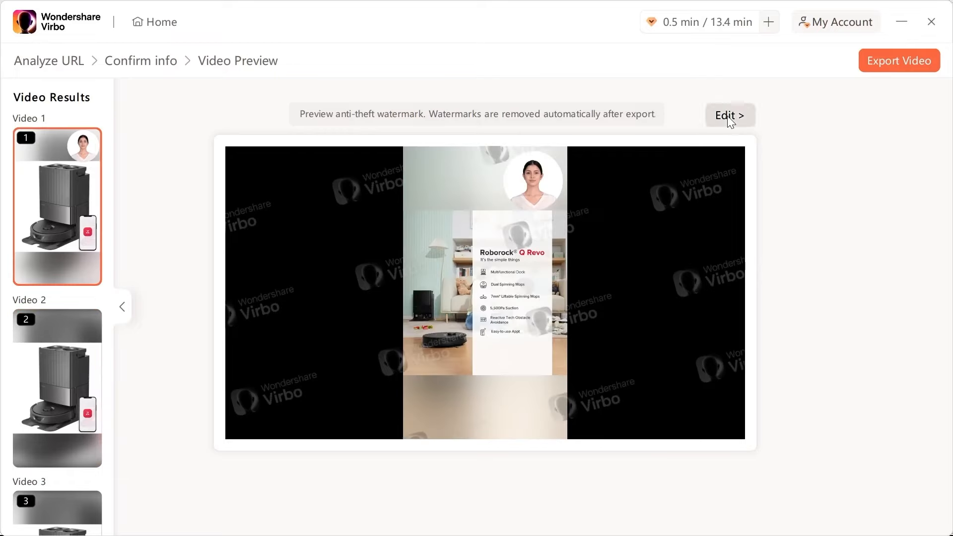
left_click(729, 115)
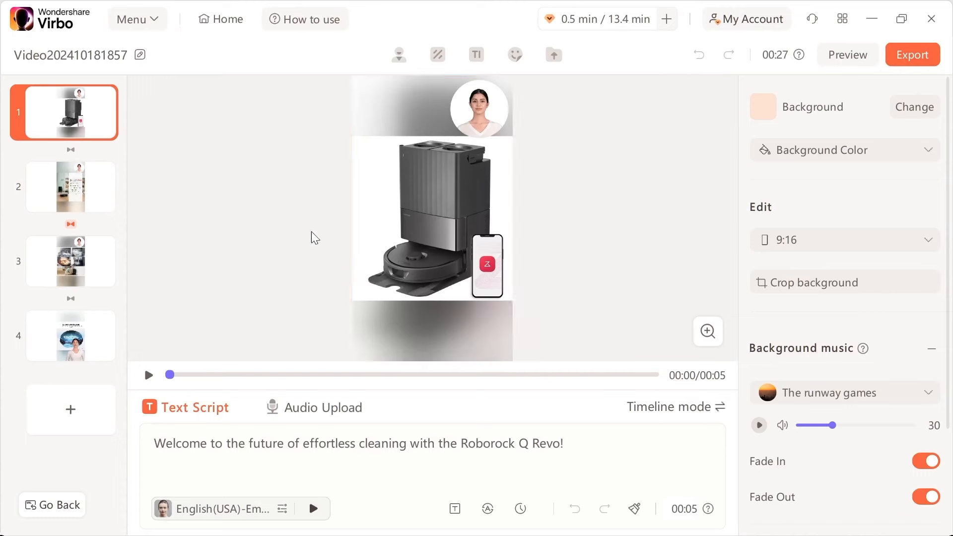
left_click(94, 196)
left_click(91, 272)
left_click(85, 349)
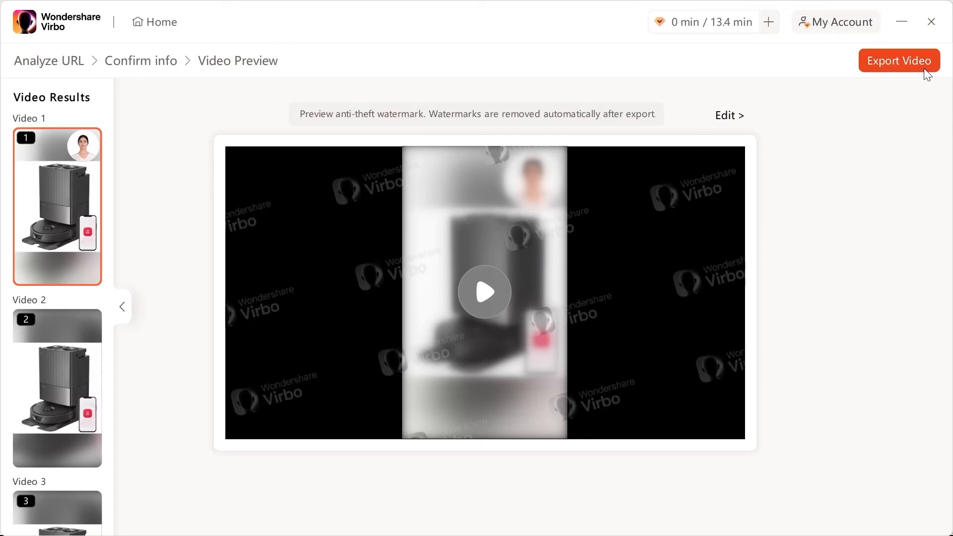
left_click(925, 69)
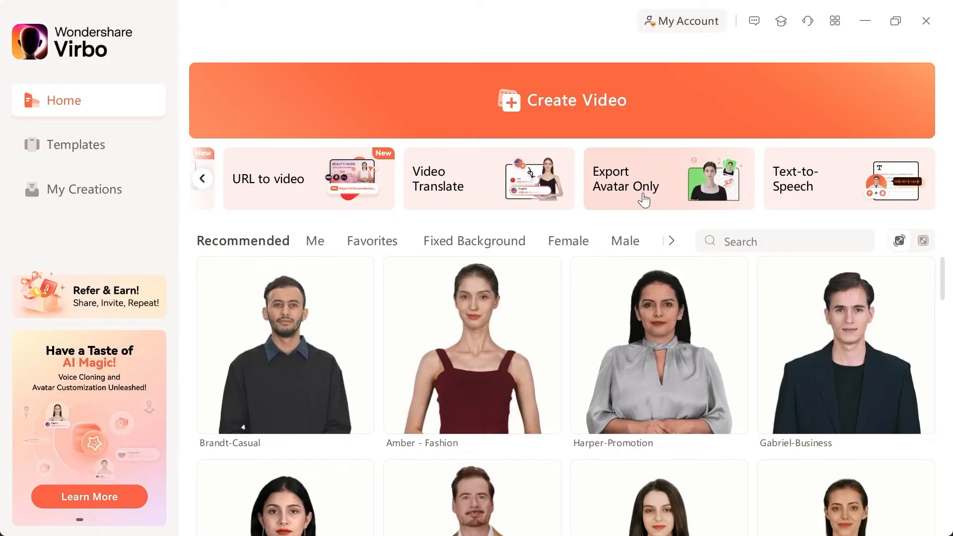
Step: Open Export Avatar Only and change the avatar to the front-facing Giulia-Business from the News category
left_click(644, 201)
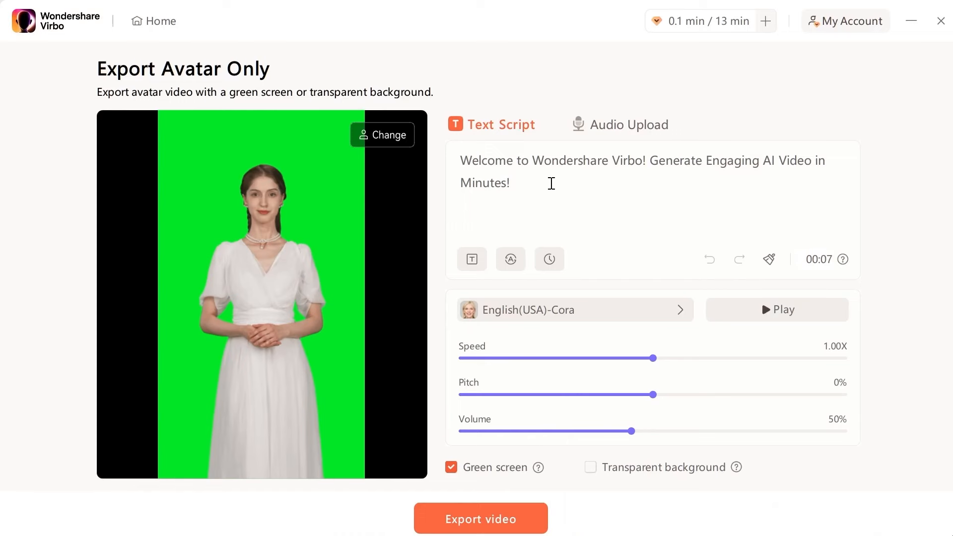
left_click(386, 137)
left_click(511, 222)
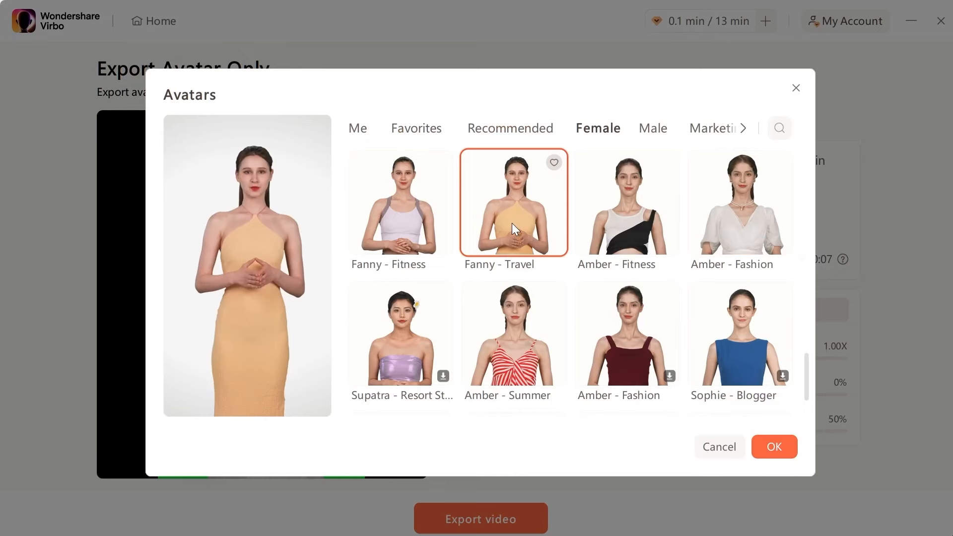
left_click(520, 323)
left_click(533, 139)
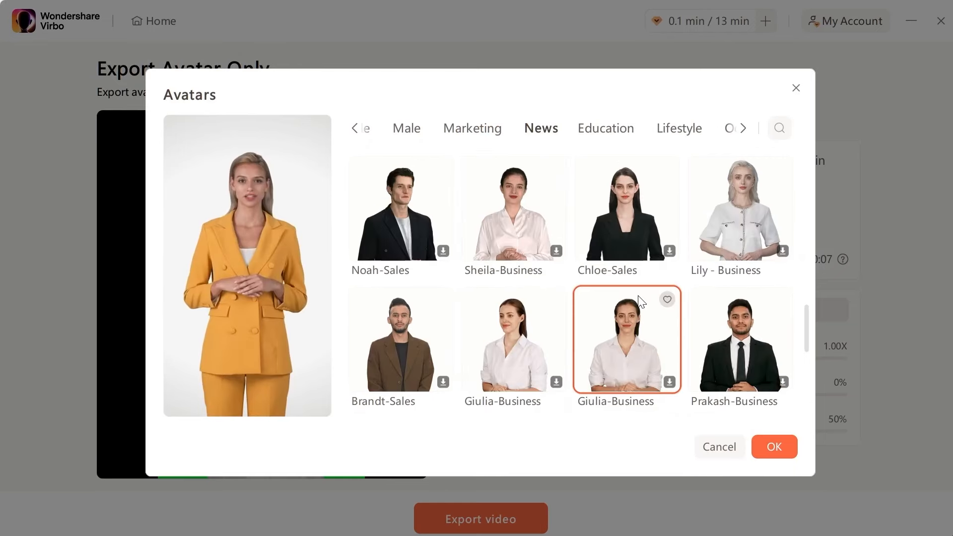
left_click(656, 338)
left_click(787, 453)
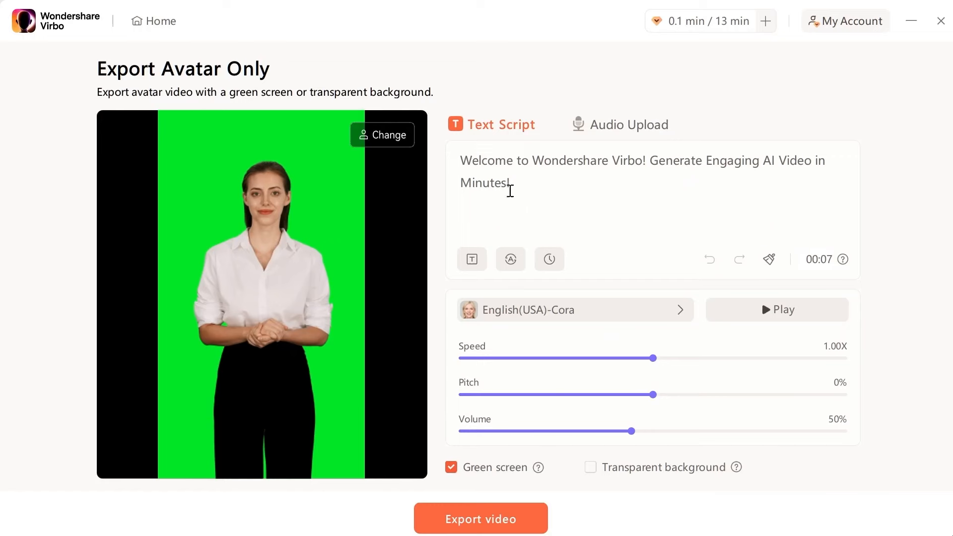
Step: Change the avatar's voice to English(USA)-Ava
left_click(588, 309)
left_click(454, 204)
left_click(724, 463)
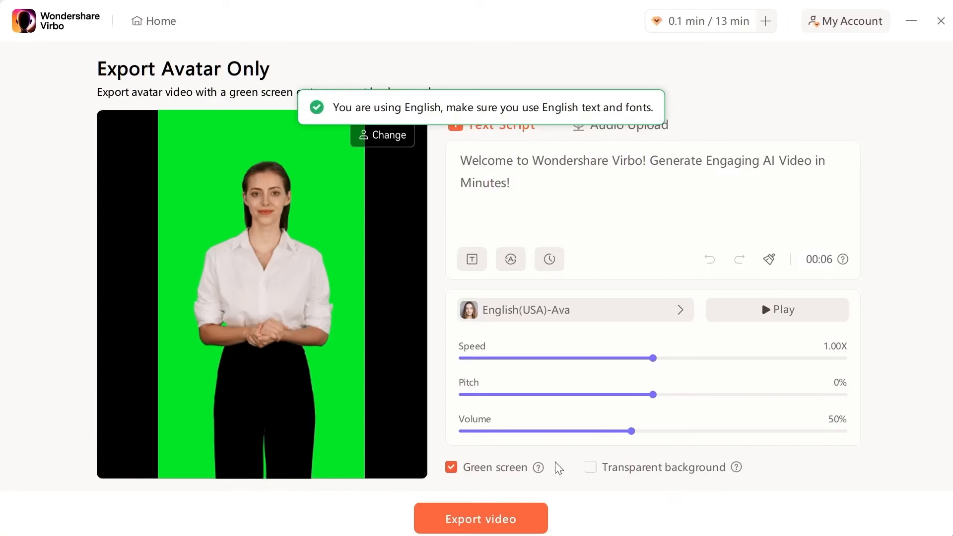
Step: Try out faster voice speeds and the transparent background, returning to 1.00X speed and the green screen
left_click(748, 359)
left_click(821, 359)
left_click(656, 356)
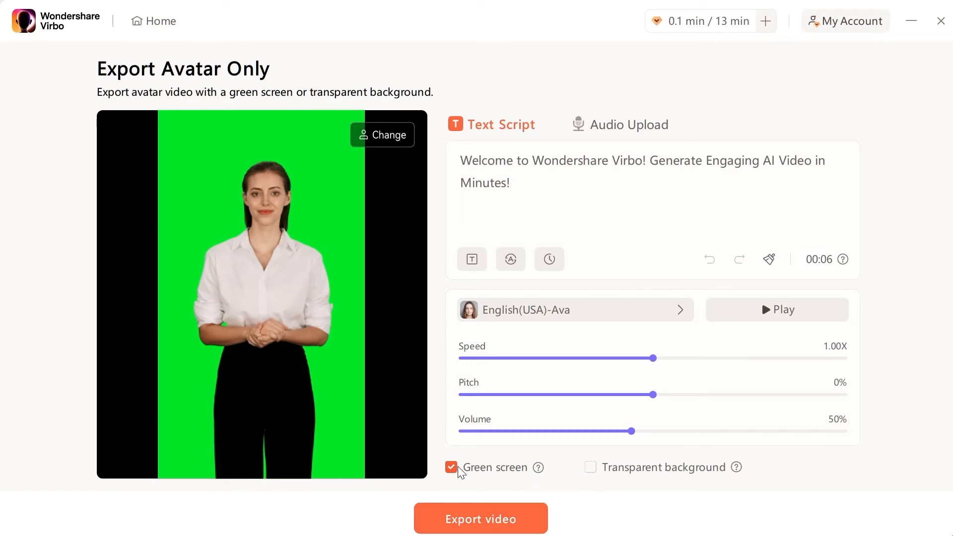
left_click(591, 467)
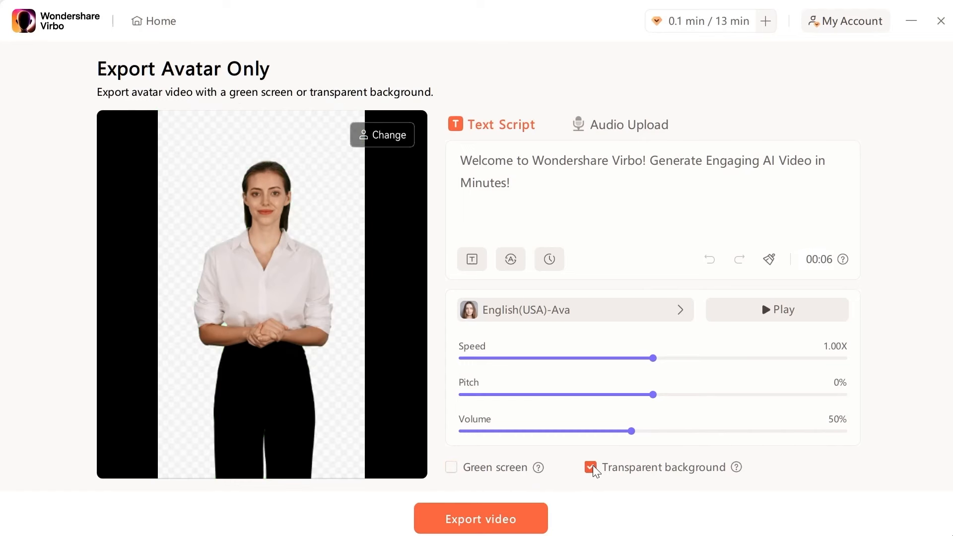
left_click(452, 468)
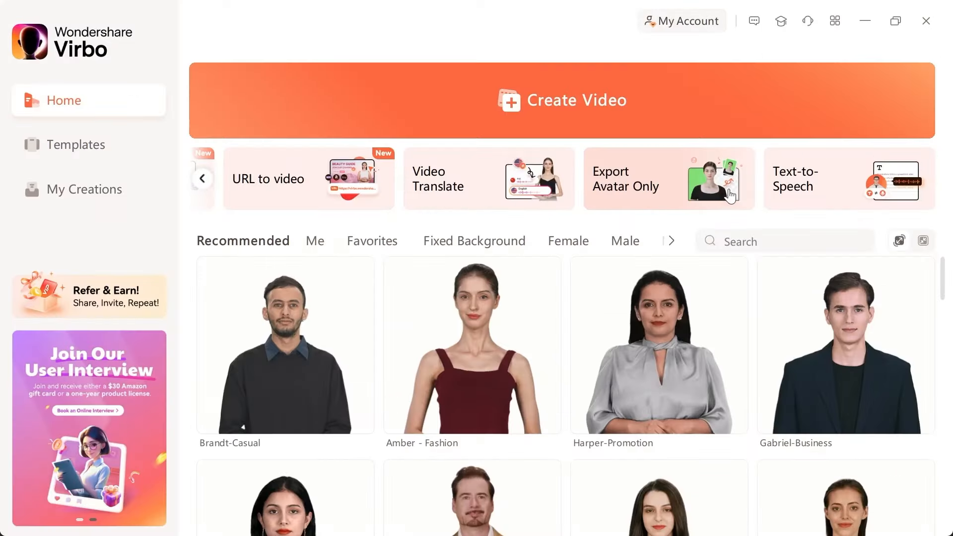
Step: In Text-to-Speech, filter the voices to Spanish, select the Middle-aged Educational Spanish(Argentina) voice and open its voice settings
left_click(821, 193)
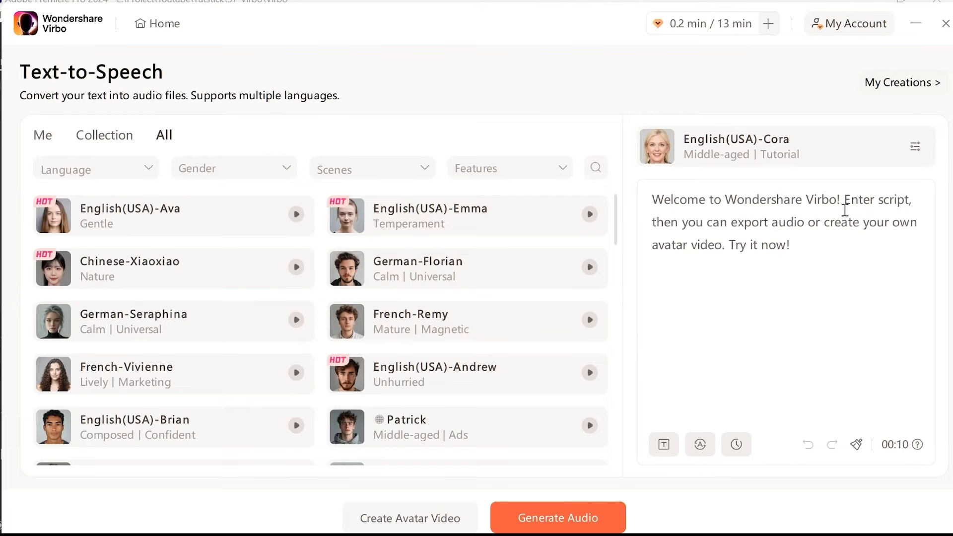
left_click(137, 168)
scroll(109, 300, "down", 3)
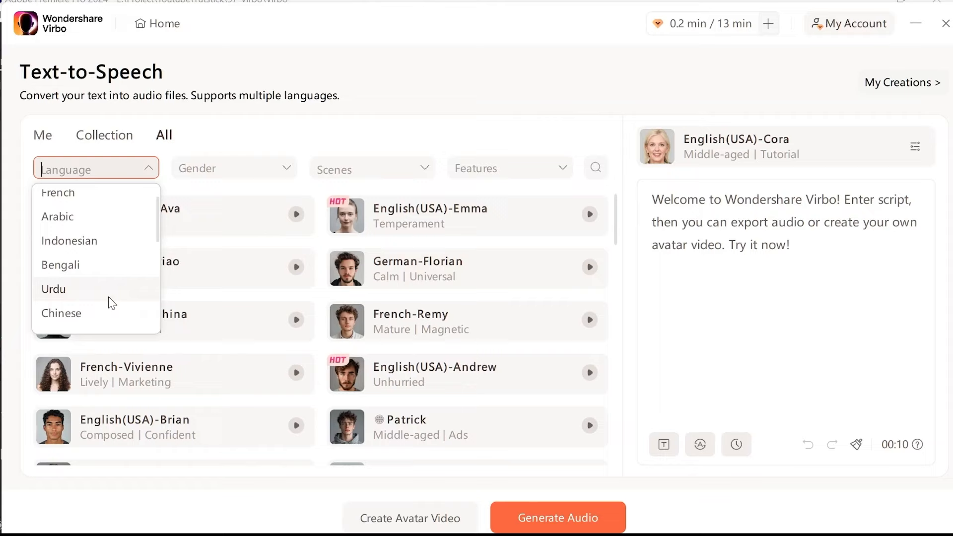
scroll(106, 298, "down", 3)
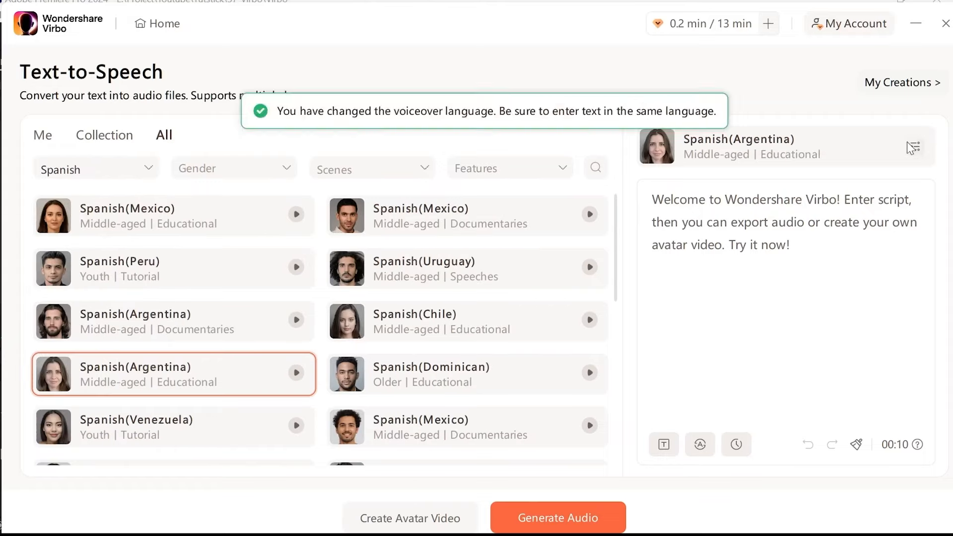
left_click(912, 144)
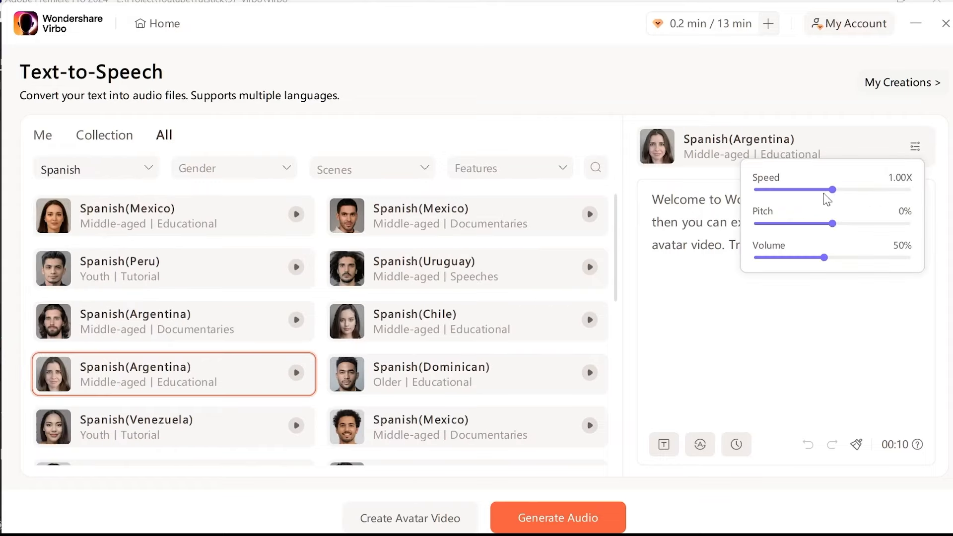